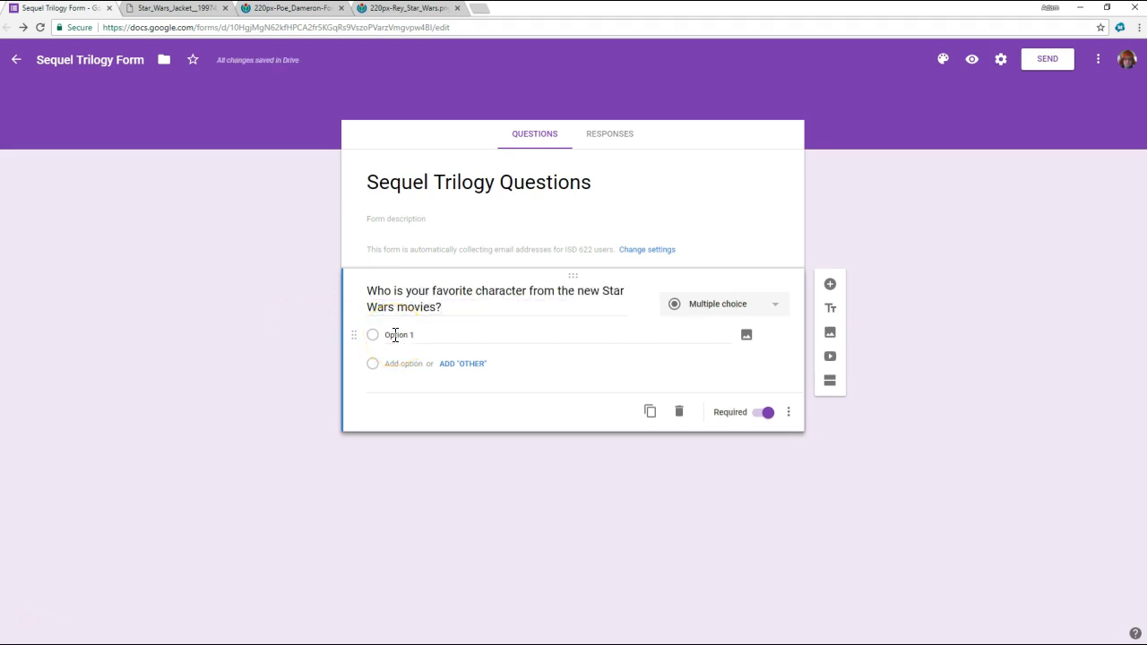
# - Enter Finn, Rey and Poe as the three answer options of the favorite-character question
pyautogui.write('Finn')
pyautogui.click(302, 351)
pyautogui.press('Return')
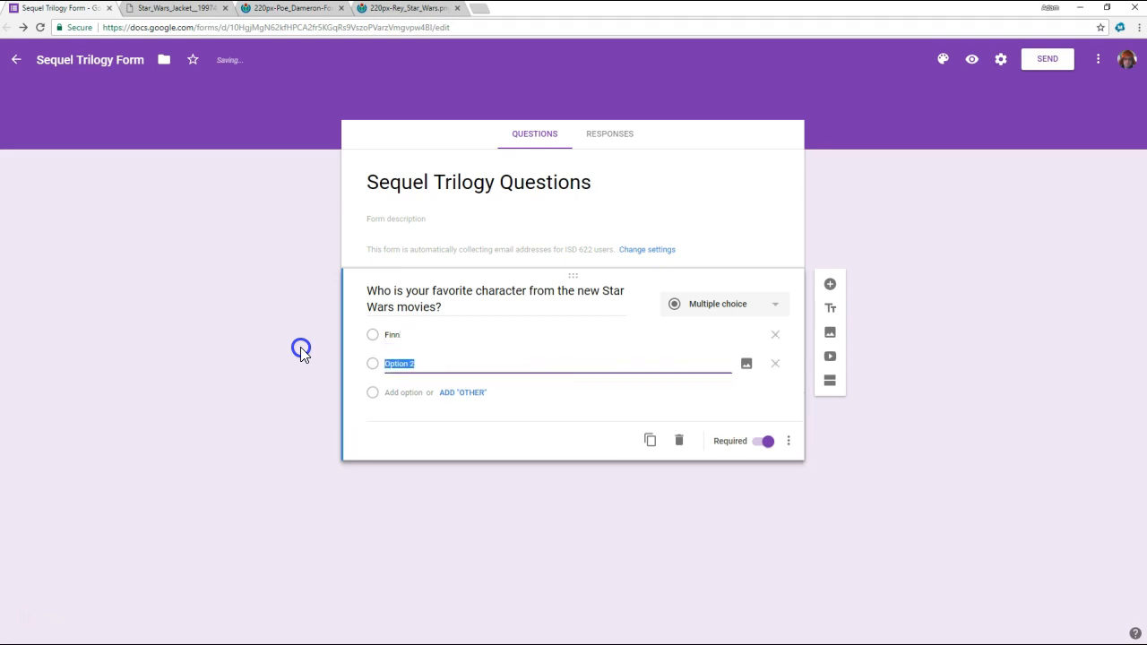
pyautogui.write('Rey')
pyautogui.press('Return')
pyautogui.write('Poe')
pyautogui.click(418, 285)
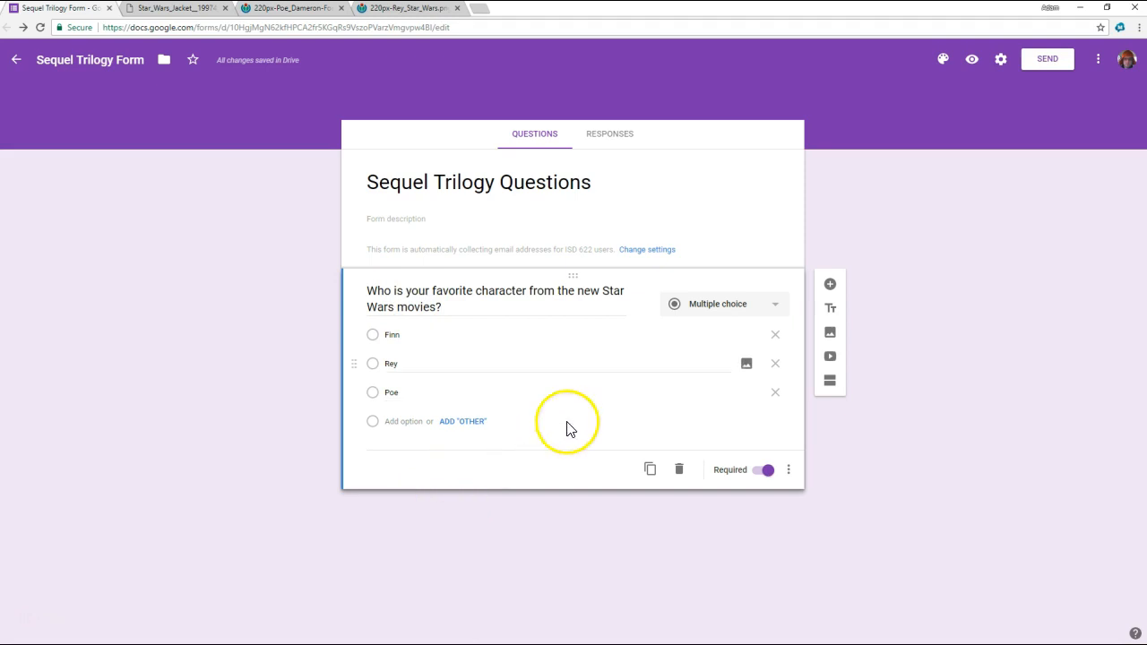
# - Turn on shuffled option order for the favorite-character question, checking the form preview before and after the change
pyautogui.click(972, 67)
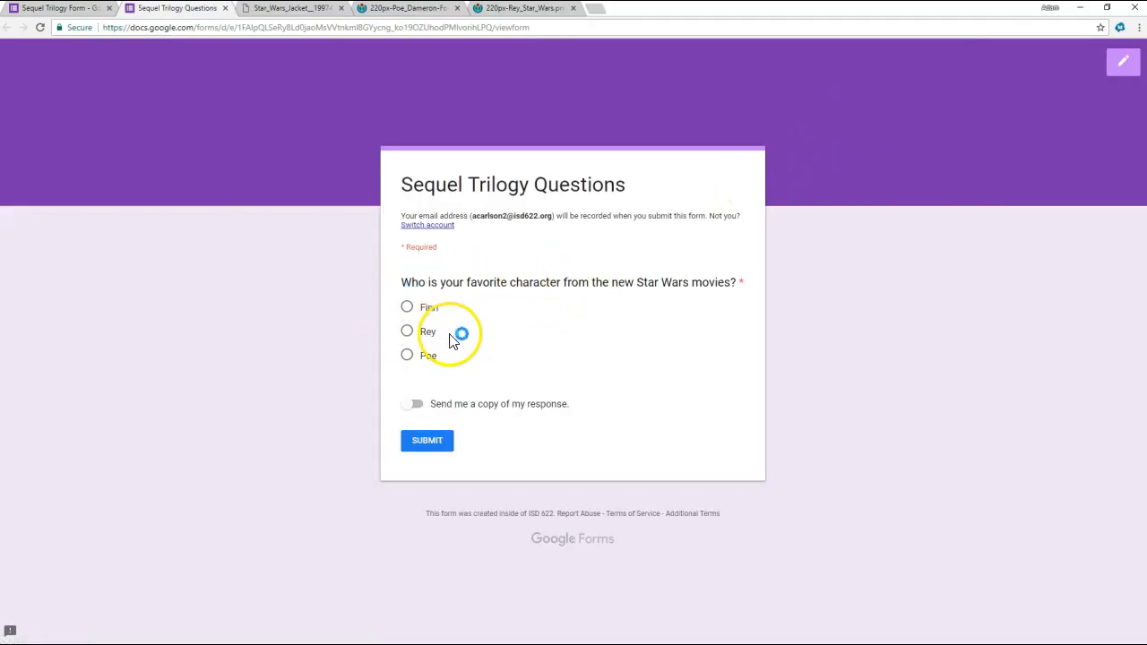
pyautogui.click(64, 10)
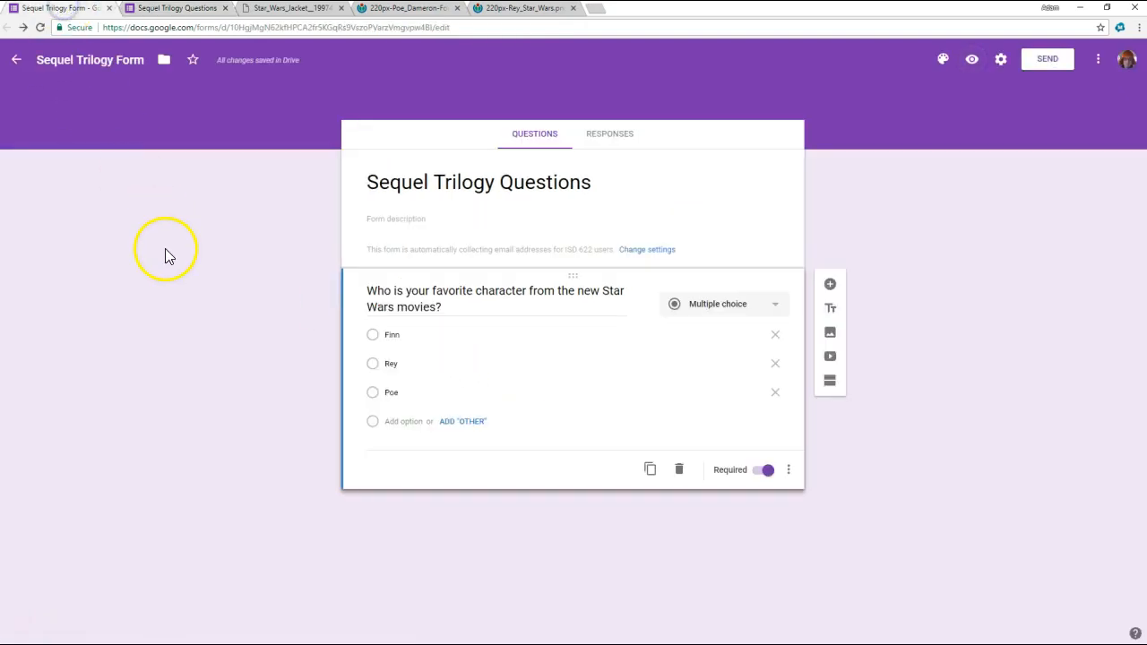
pyautogui.click(788, 470)
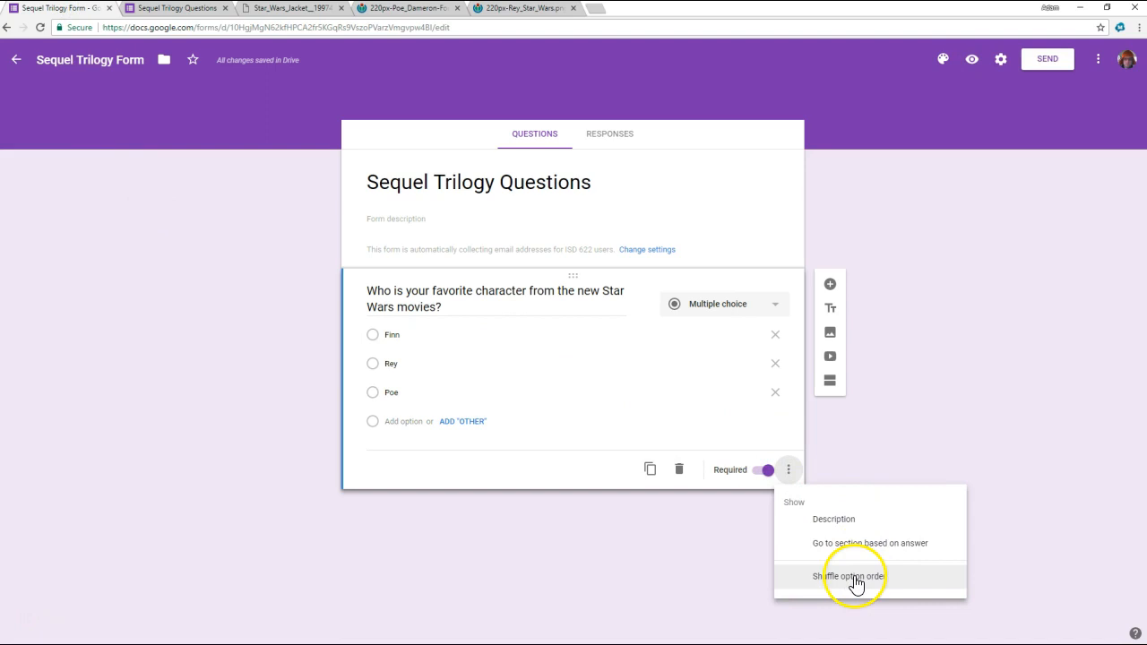
pyautogui.click(856, 581)
pyautogui.click(175, 11)
pyautogui.click(40, 27)
pyautogui.click(40, 27)
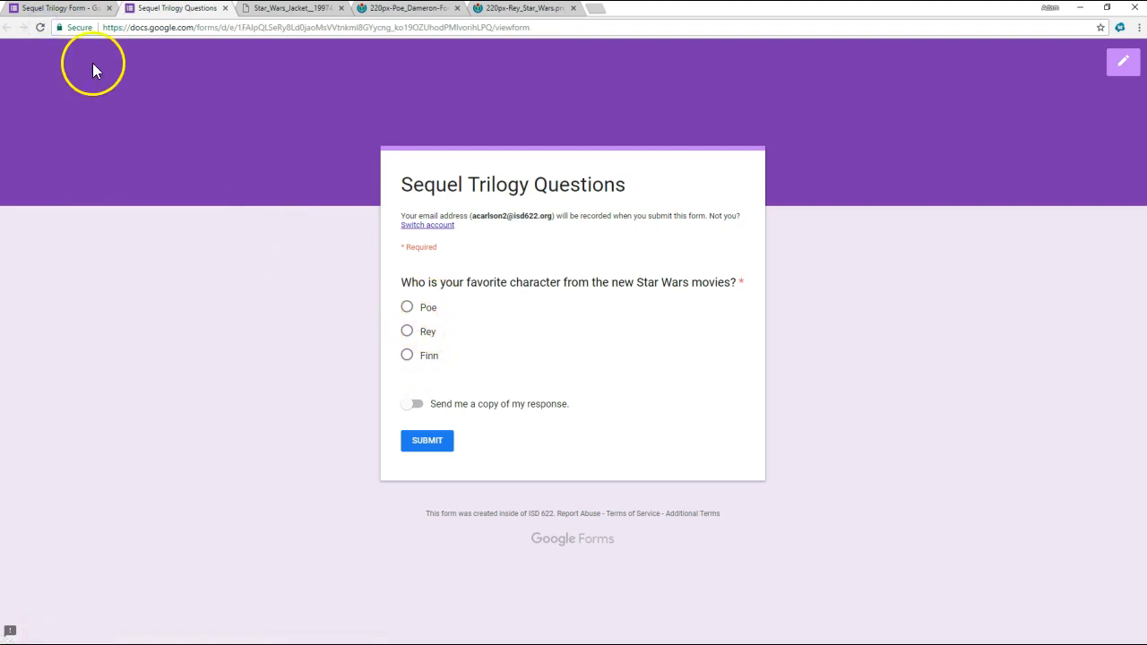
pyautogui.click(54, 8)
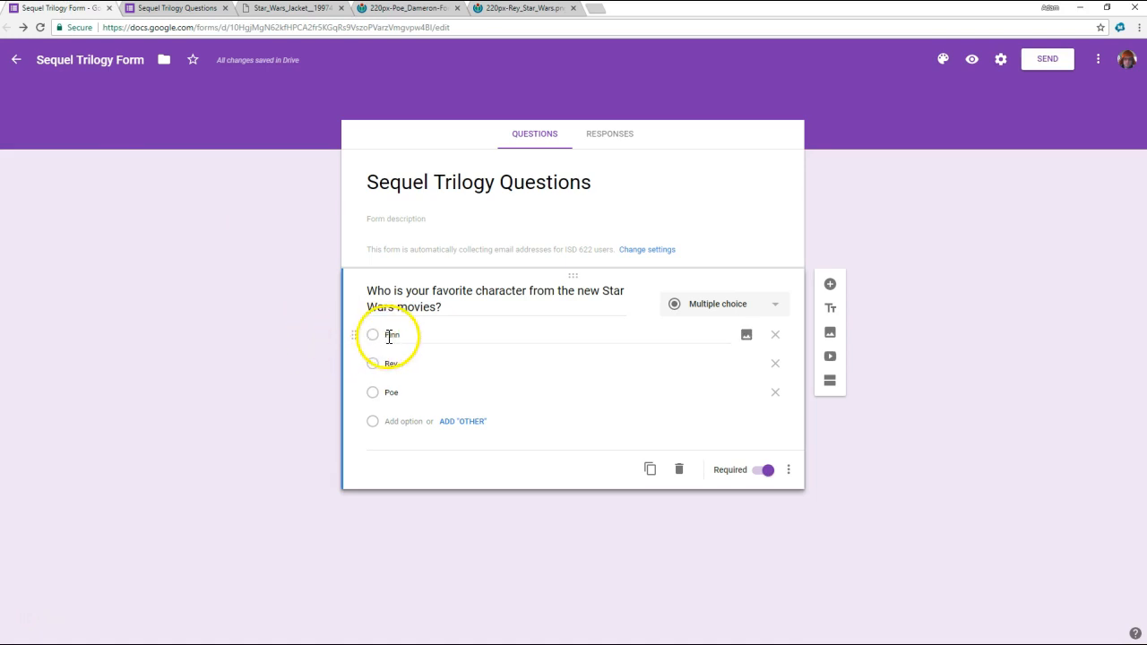
# - Add the Star_Wars_Jacket__19974_zoom.jpg image from the already open browser page to the Finn option by its URL
pyautogui.click(746, 336)
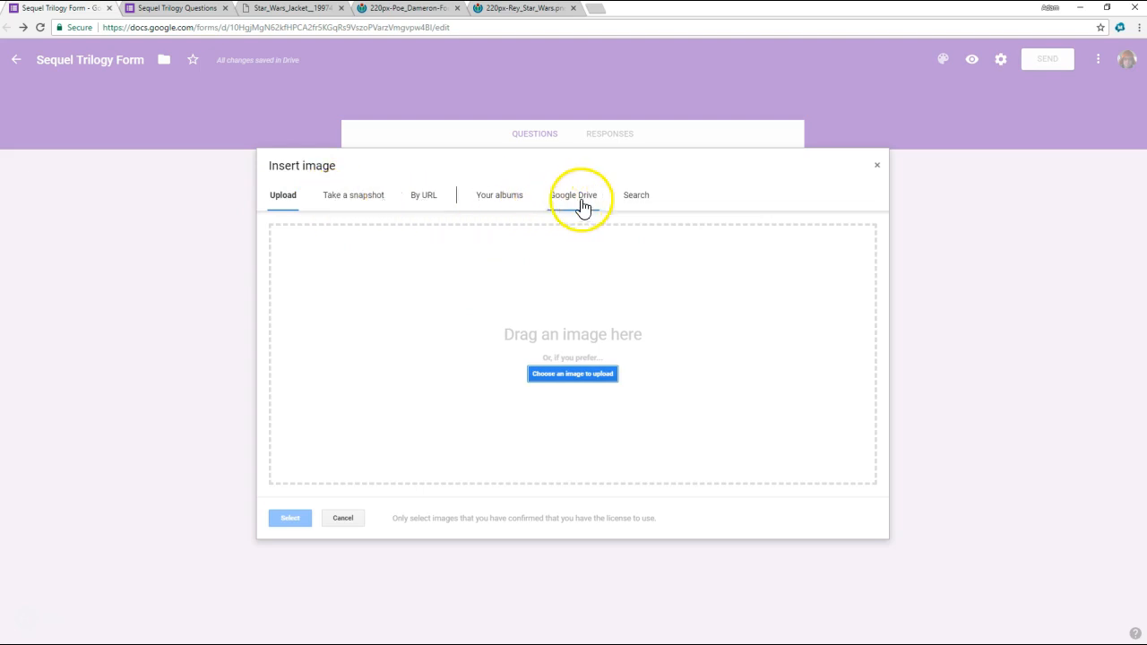
pyautogui.click(431, 206)
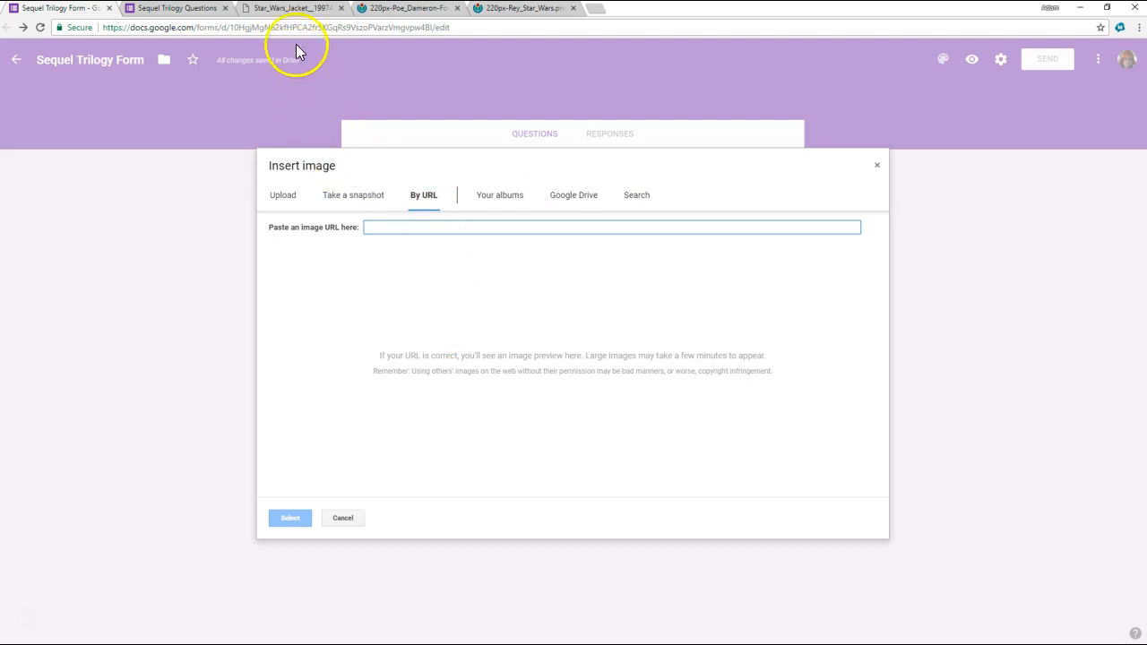
pyautogui.click(260, 9)
pyautogui.click(251, 27)
pyautogui.hotkey('ctrl', 'c')
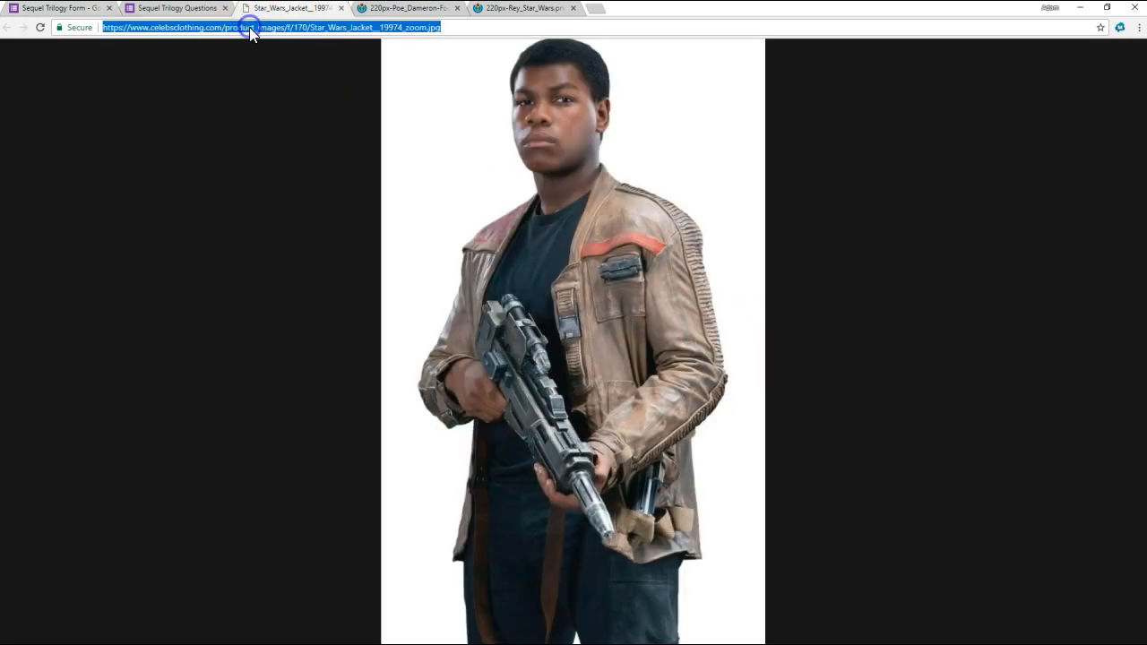
pyautogui.click(67, 9)
pyautogui.click(438, 229)
pyautogui.hotkey('ctrl', 'v')
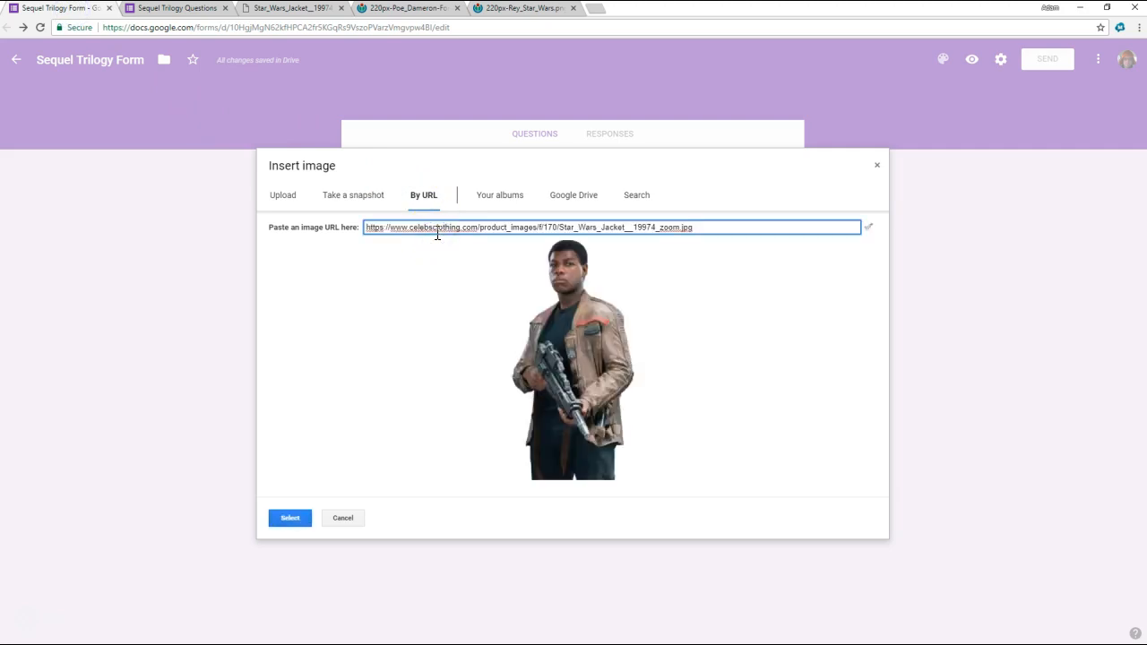
pyautogui.click(290, 519)
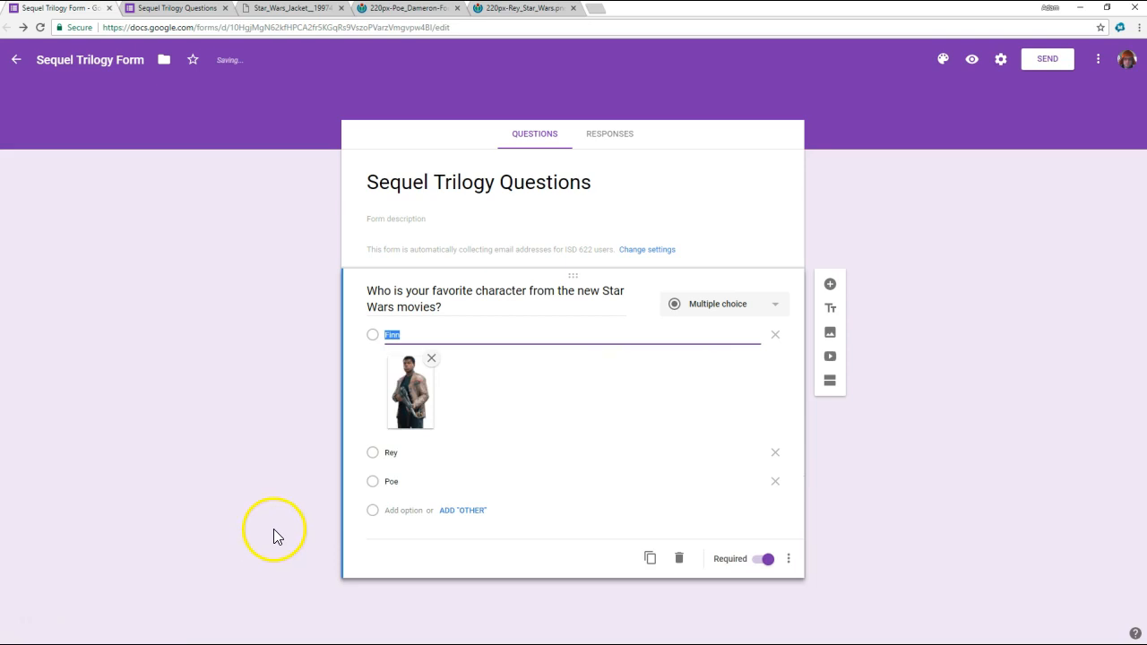
pyautogui.click(286, 397)
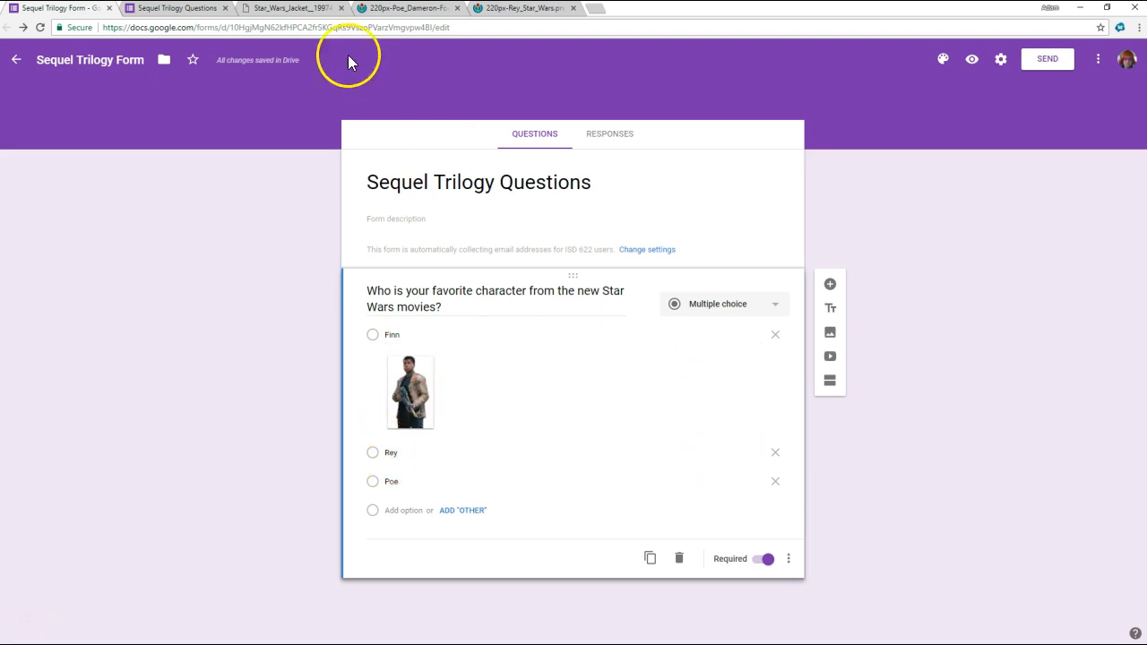
# - Add the Poe Dameron image from its open browser page to the Poe option by its URL
pyautogui.click(398, 9)
pyautogui.click(277, 26)
pyautogui.click(63, 8)
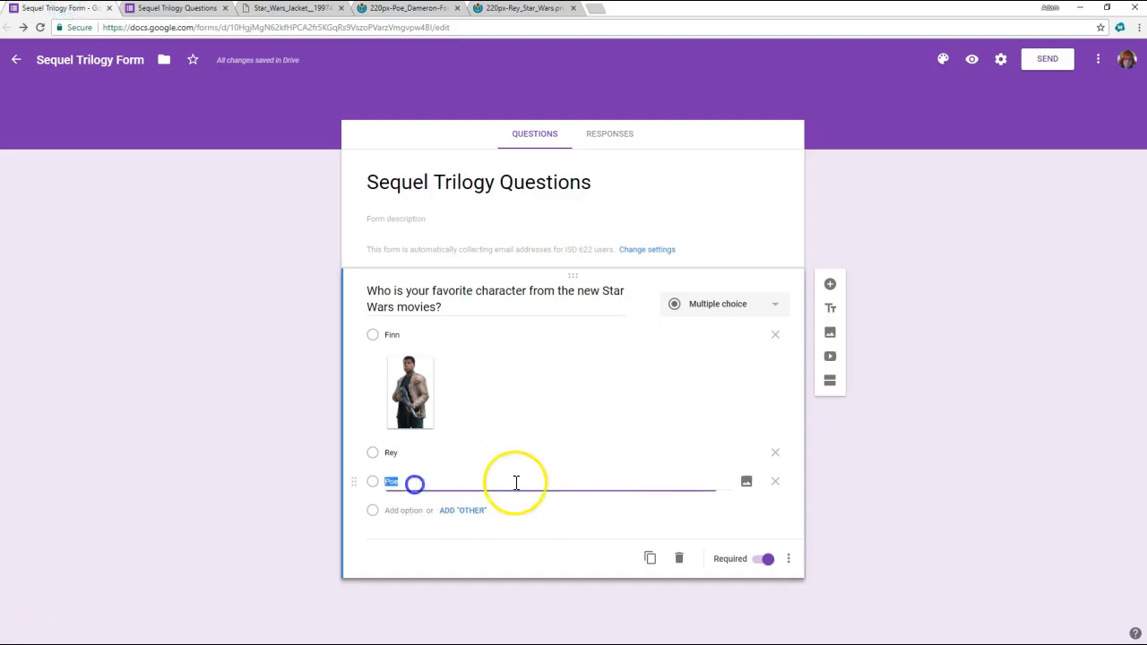
pyautogui.click(749, 481)
pyautogui.click(423, 196)
pyautogui.write('https://upload.wikimedia.org/wikipedia/en/thumb/0/0b/Poe_Dameron-Force_Awakens_%282015%29.png/220px-Poe_Dameron-Force_Awakens_%282015%29.png')
pyautogui.click(293, 518)
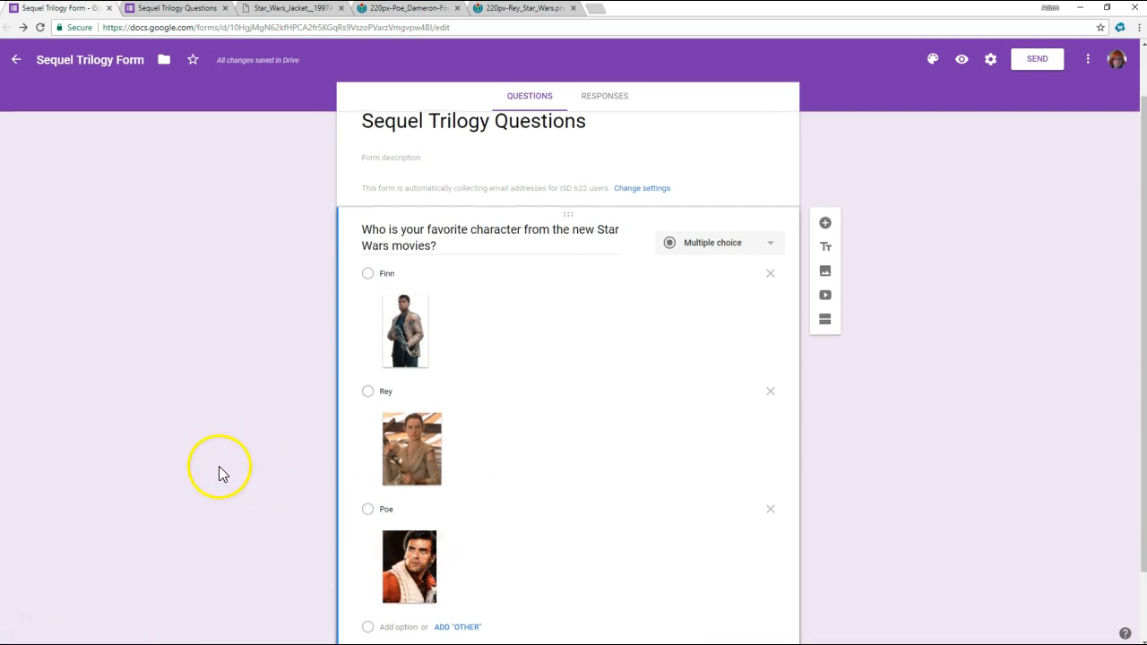
# - Close the old form preview and open a new one, reloading it to check the picture options and their shuffled order
pyautogui.scroll(-1, 218, 466)
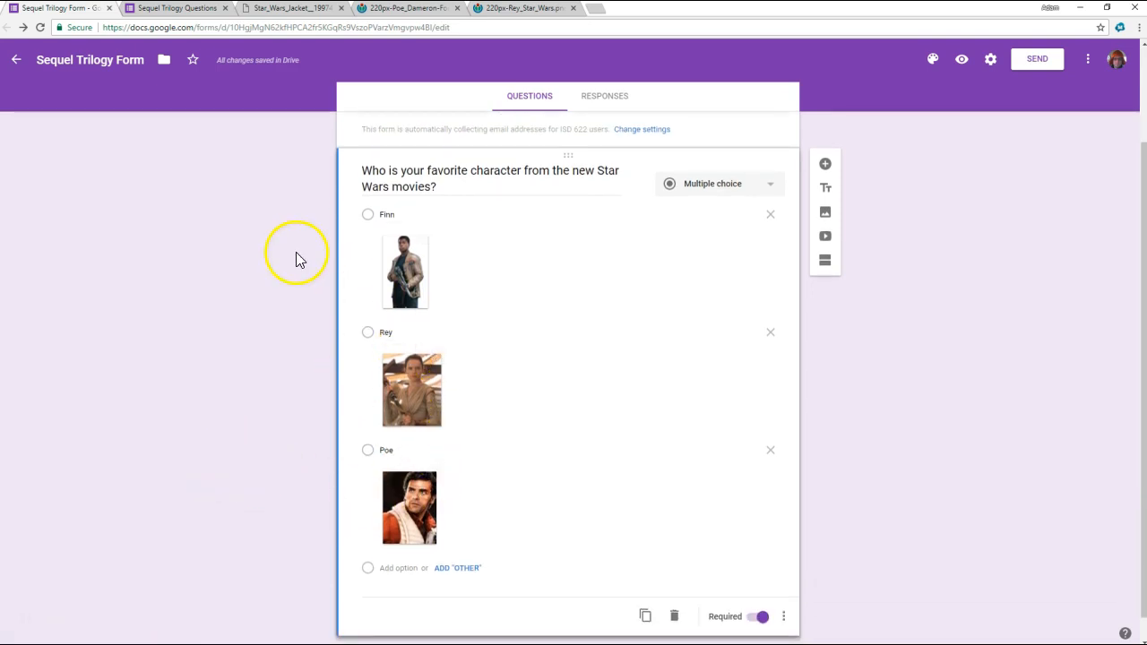
pyautogui.middleClick(197, 13)
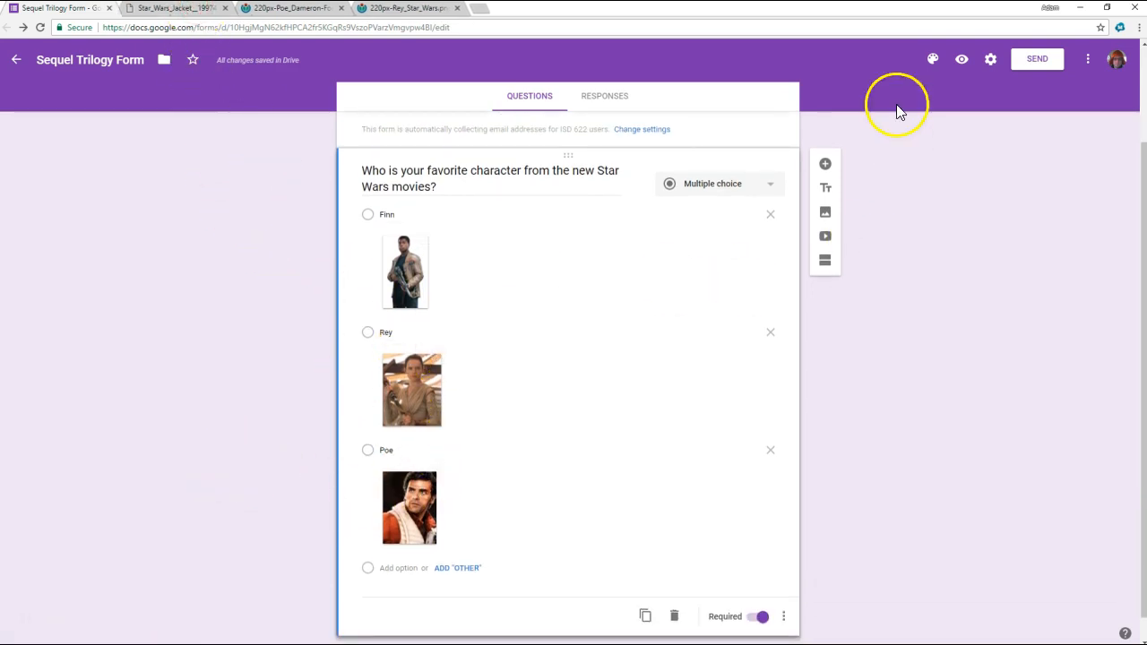
pyautogui.click(962, 68)
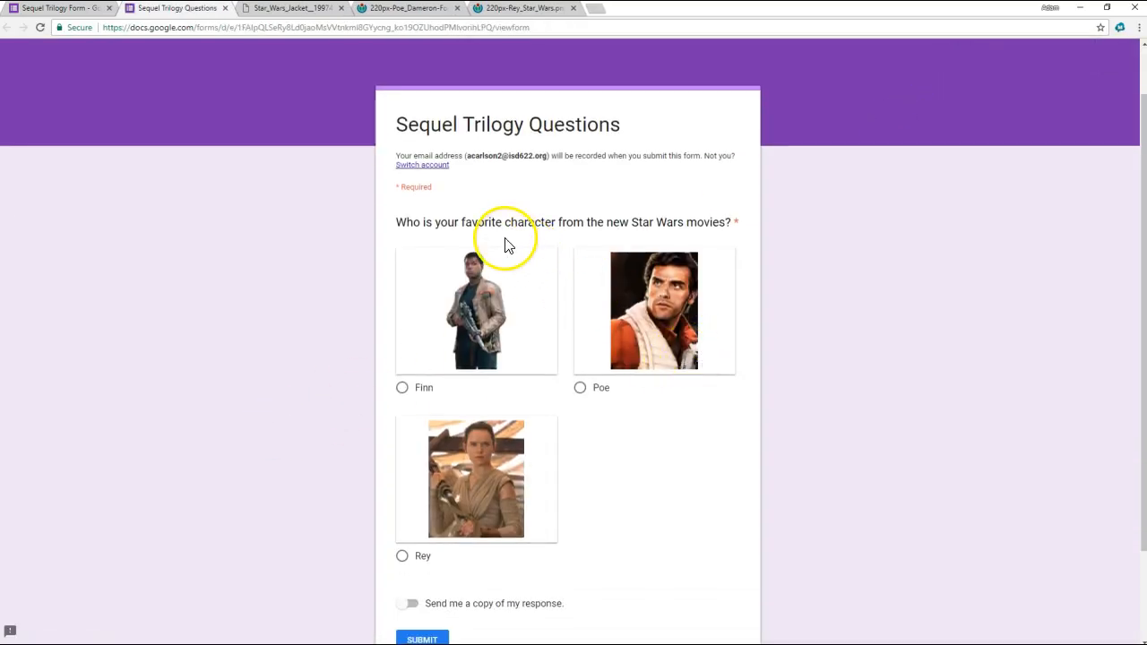
pyautogui.click(41, 28)
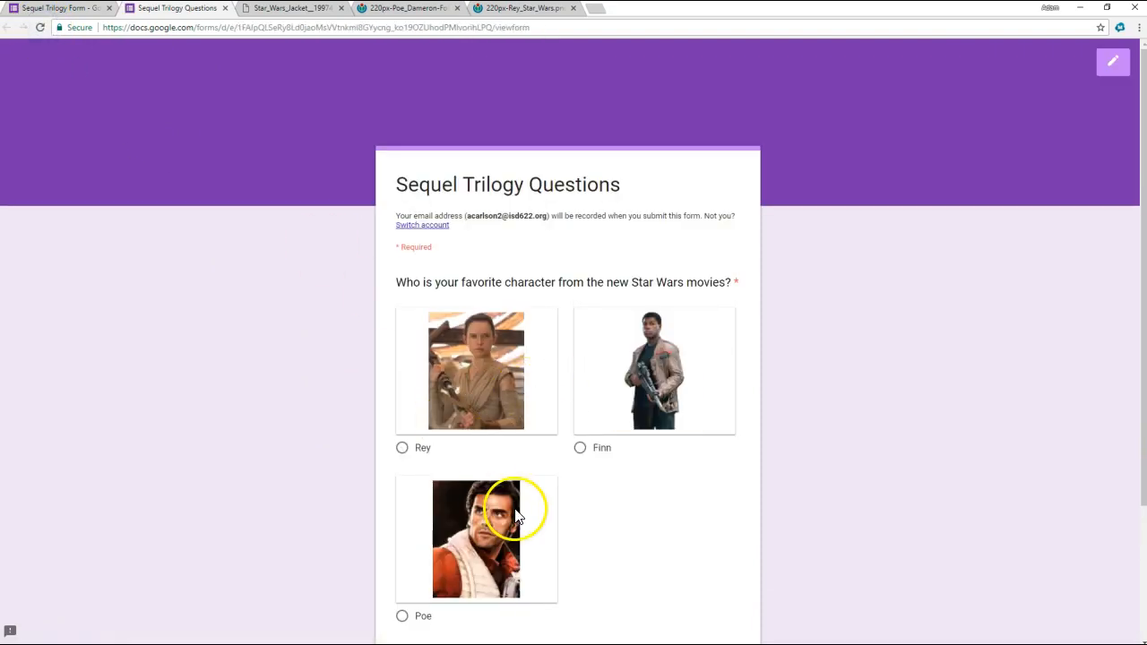
pyautogui.click(72, 11)
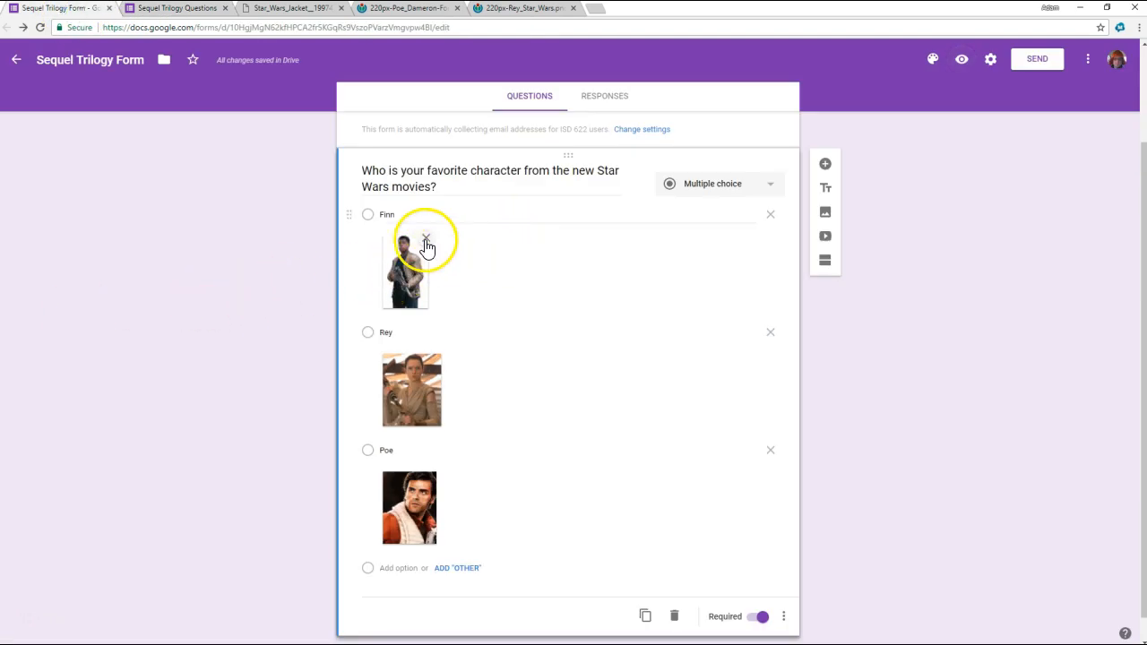
# - Remove the images from the Finn, Rey and Poe options
pyautogui.click(427, 244)
pyautogui.click(439, 330)
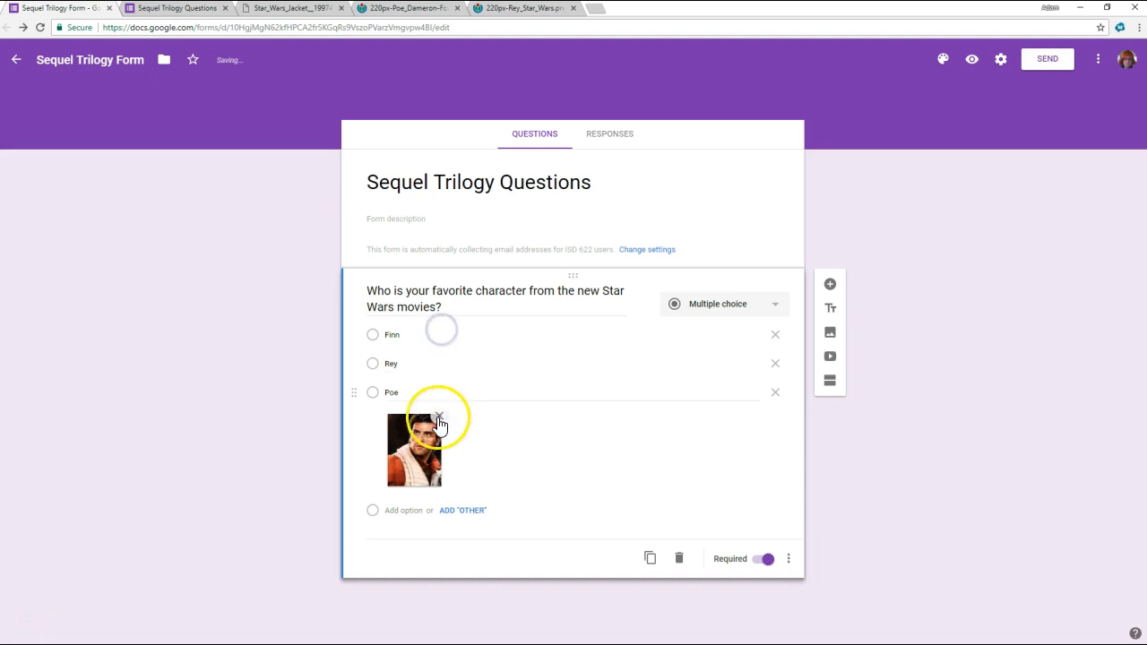
pyautogui.click(440, 410)
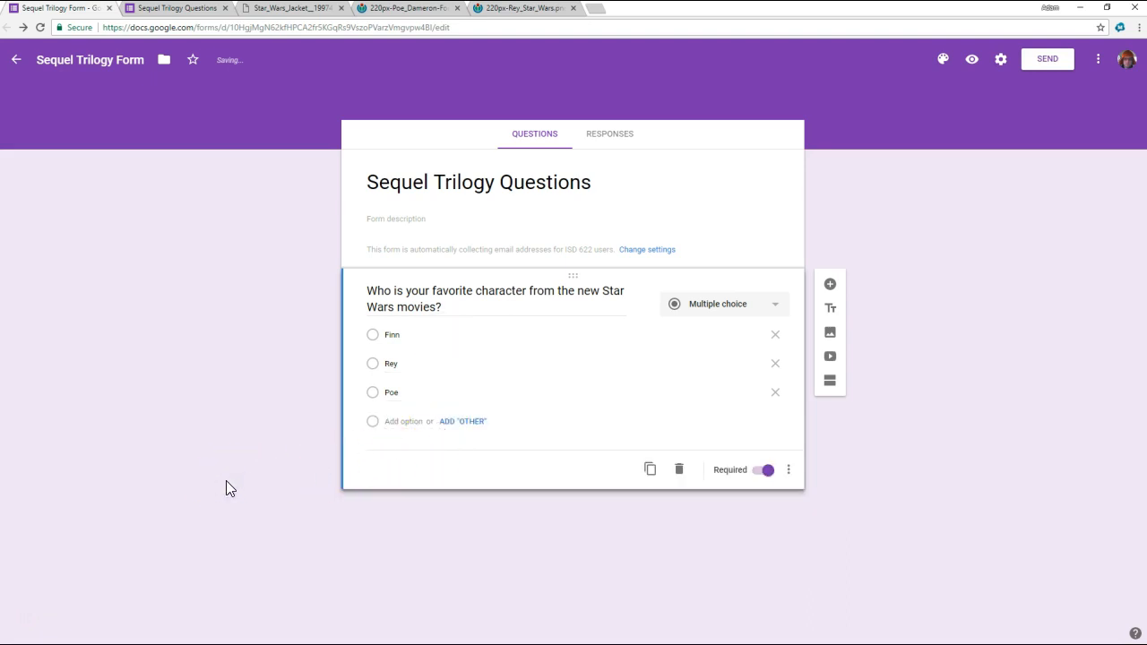
# - Undo the removal of the three option images
pyautogui.hotkey('ctrl', 'z')
pyautogui.hotkey('ctrl', 'z')
pyautogui.hotkey('ctrl', 'z')
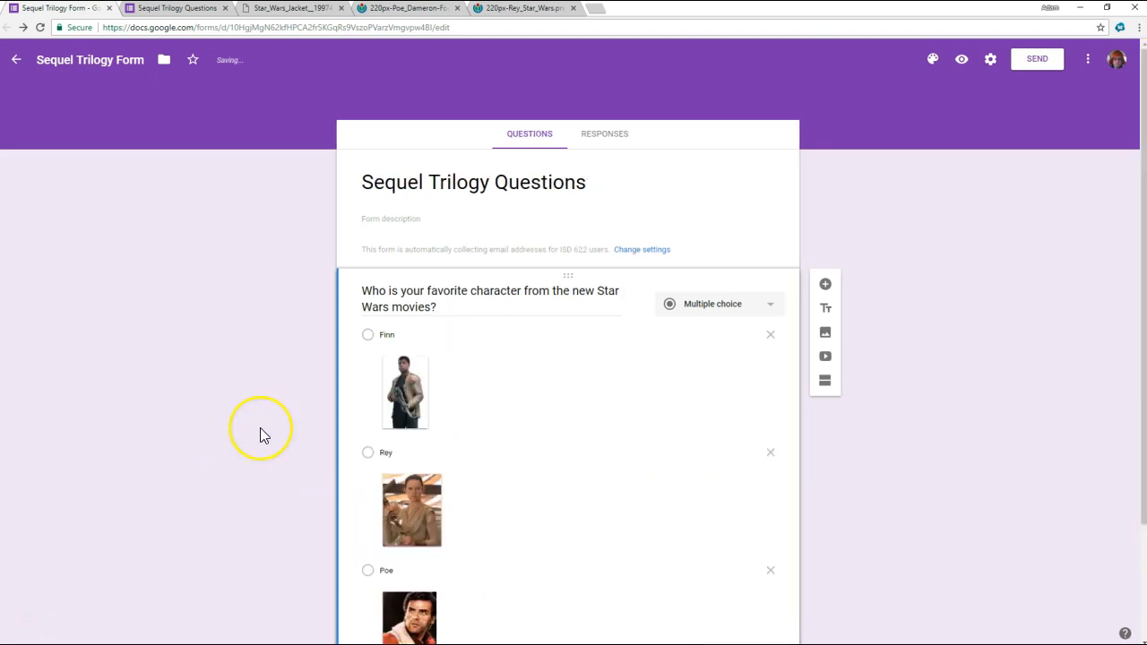
# - Add an "Other" option below Poe in the favorite-character question
pyautogui.scroll(-1, 262, 435)
pyautogui.scroll(-1, 301, 439)
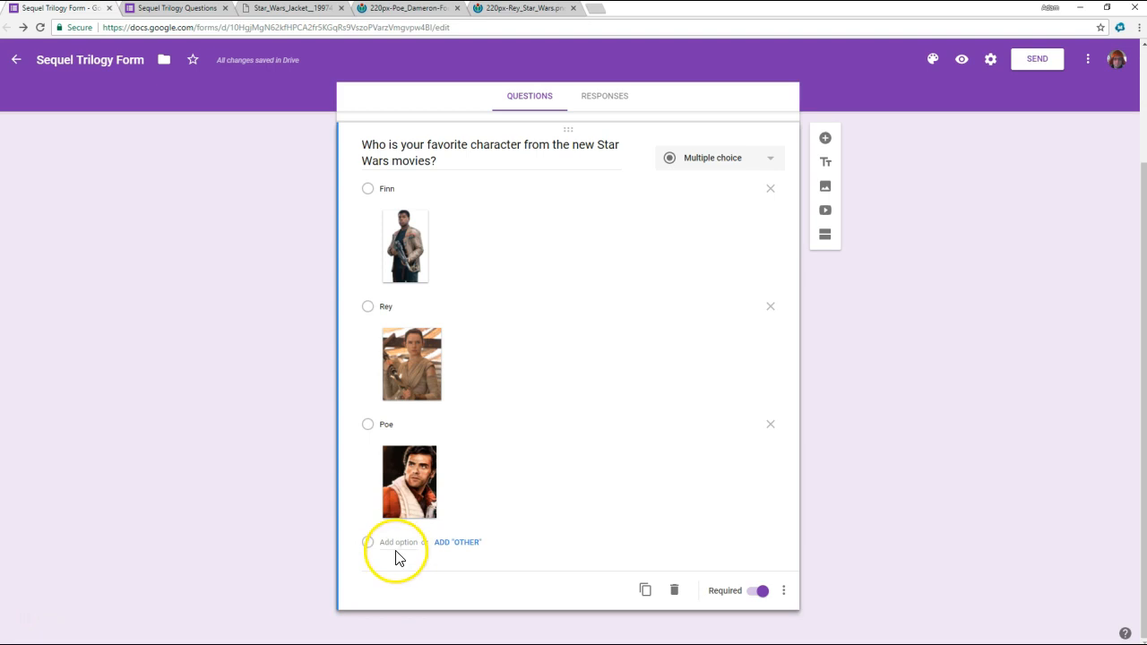
pyautogui.click(464, 544)
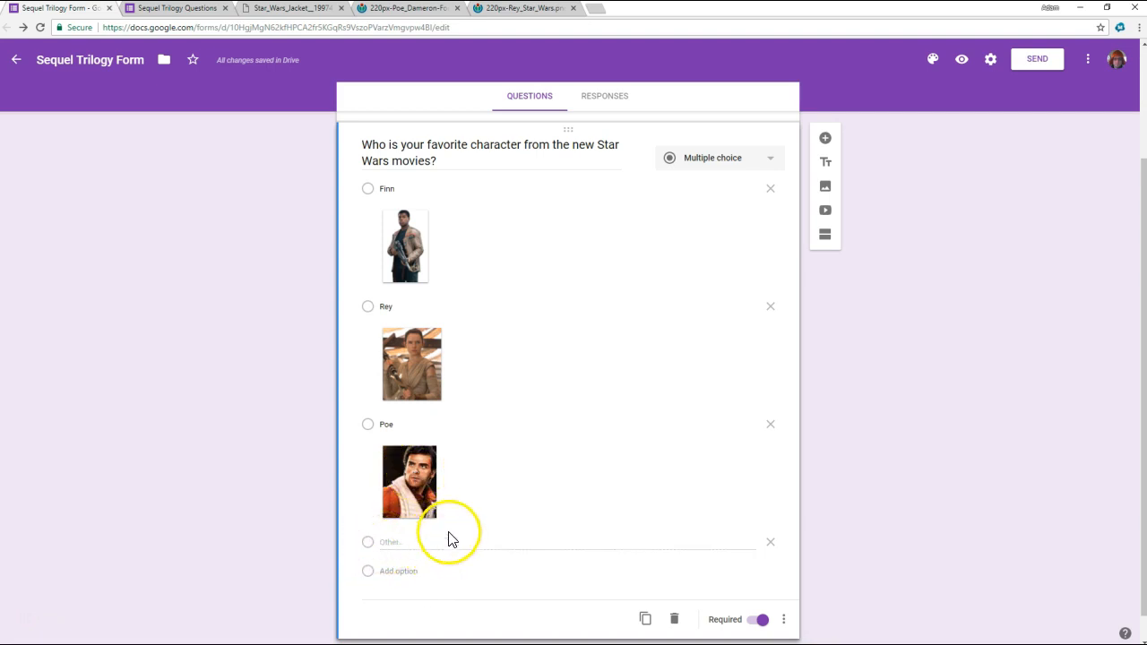
pyautogui.click(388, 538)
pyautogui.click(301, 483)
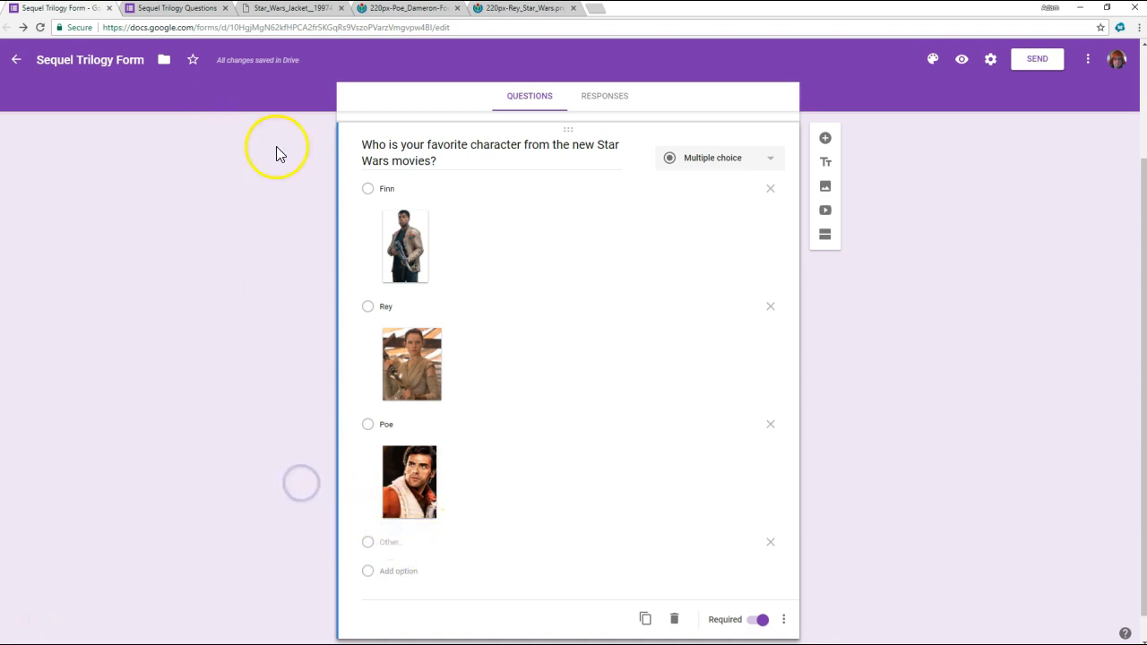
# - Check the "Other" option in the form preview and remove it from the question in the editor
pyautogui.click(962, 60)
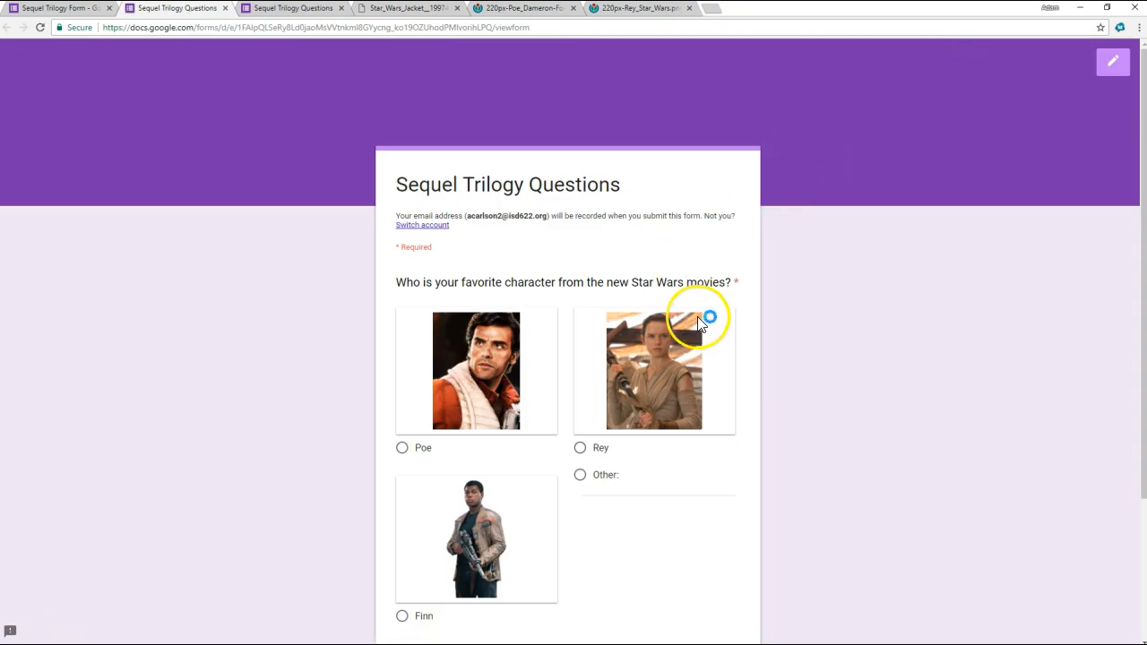
pyautogui.scroll(-2, 697, 313)
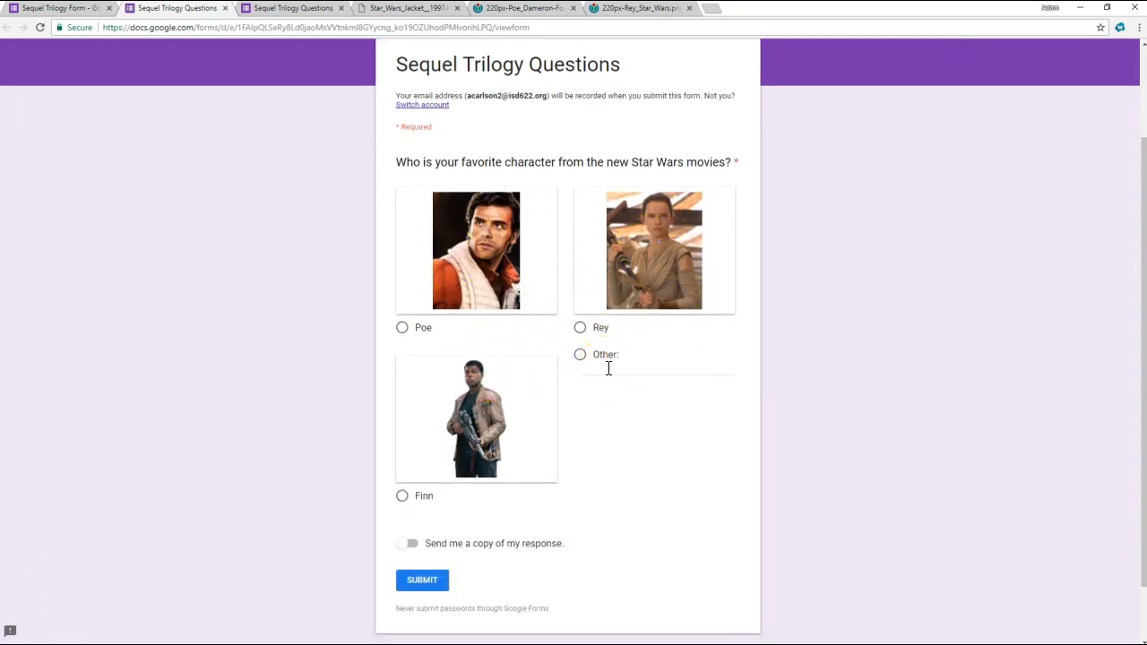
pyautogui.click(197, 396)
pyautogui.click(76, 18)
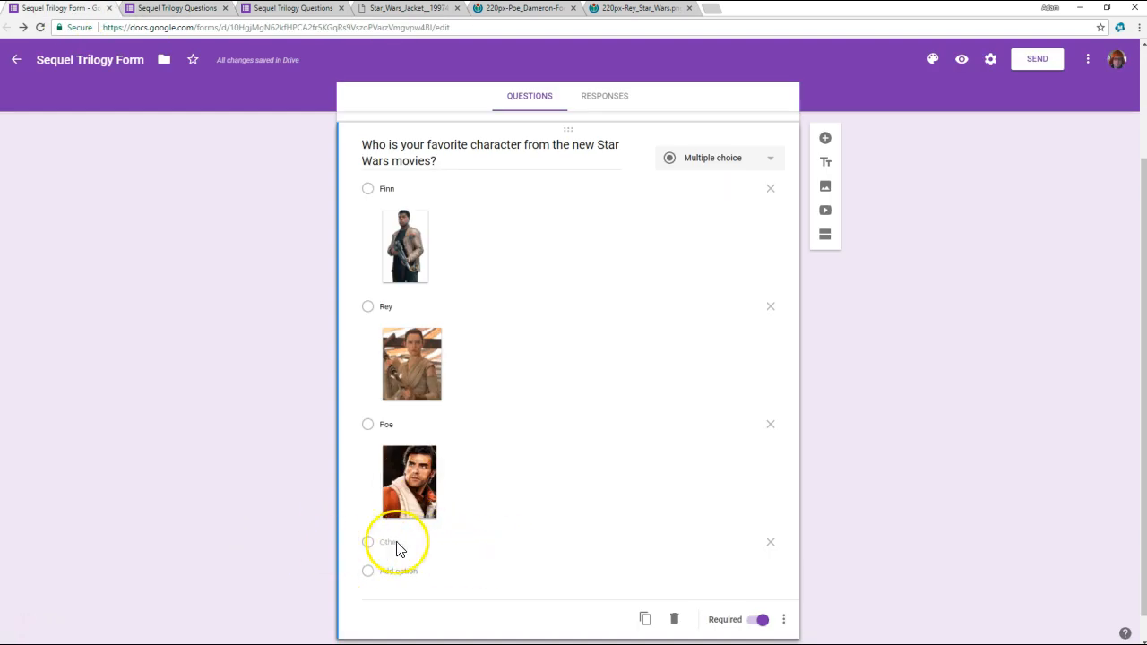
pyautogui.click(770, 543)
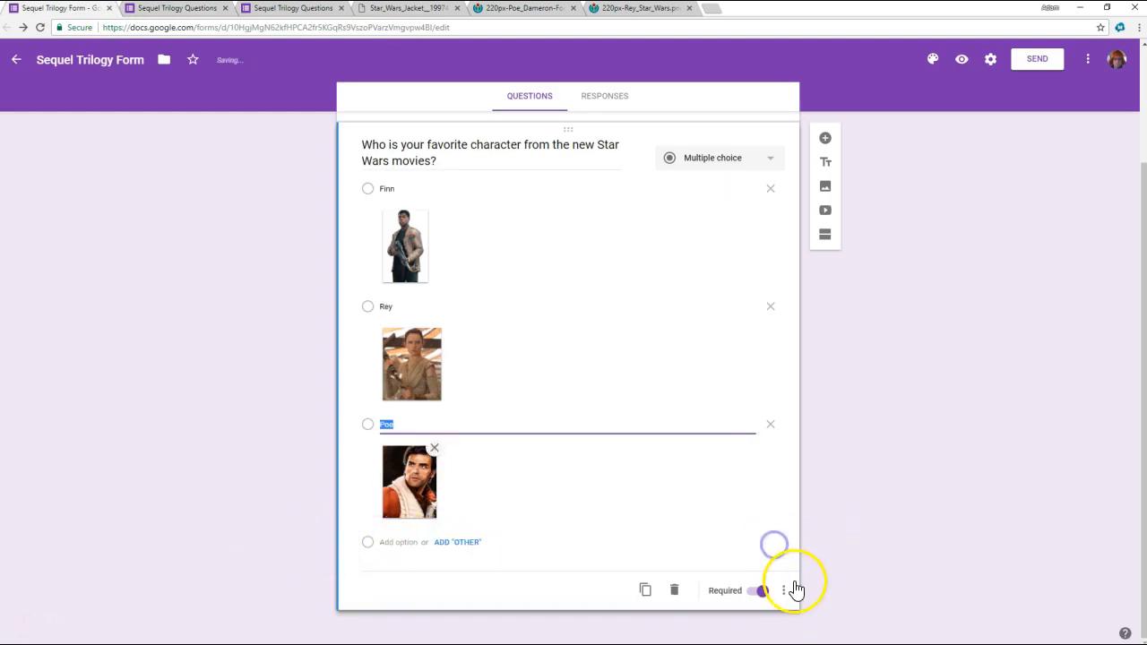
pyautogui.click(192, 269)
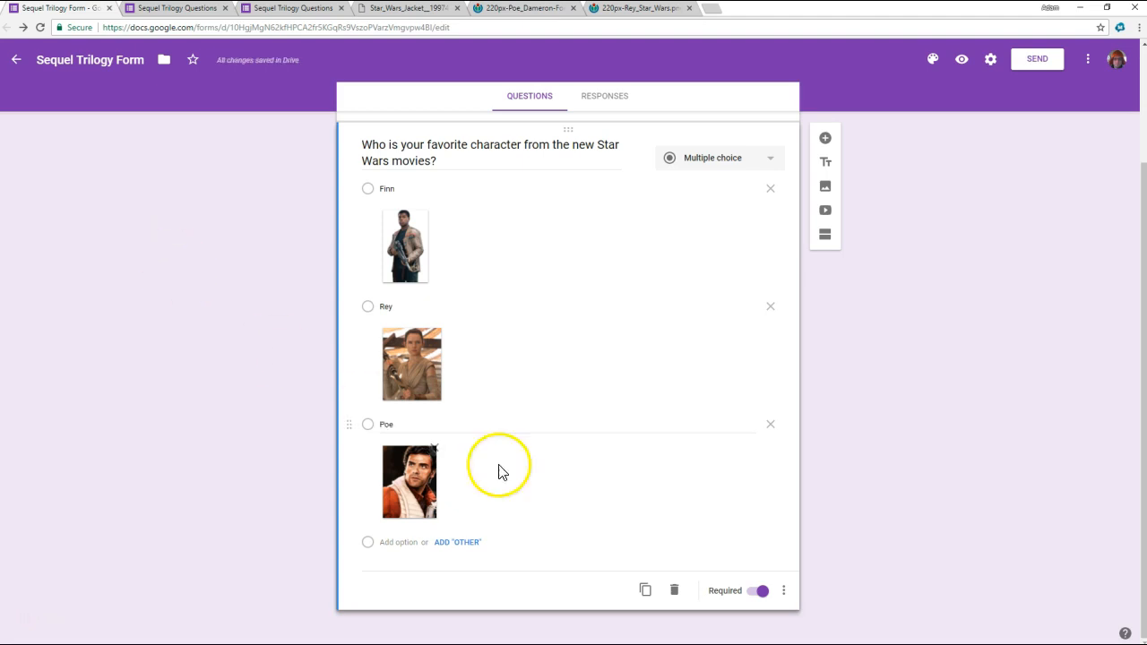
# - Show the description field for the favorite-character question, keeping the shuffled option order on
pyautogui.click(787, 593)
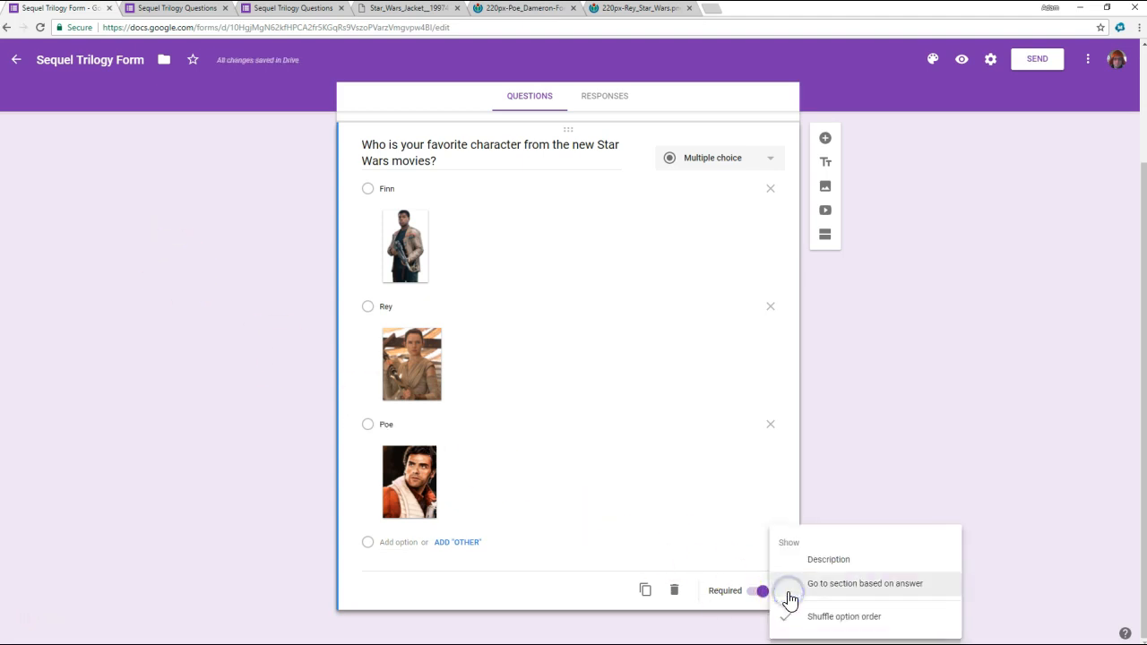
pyautogui.click(828, 613)
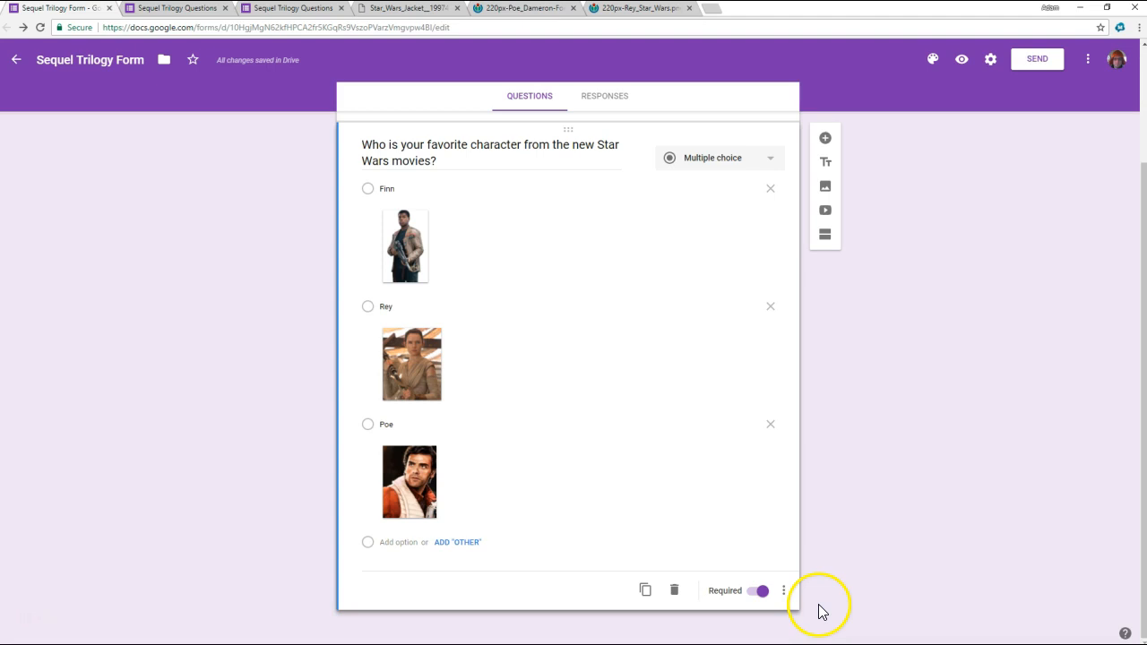
pyautogui.click(786, 595)
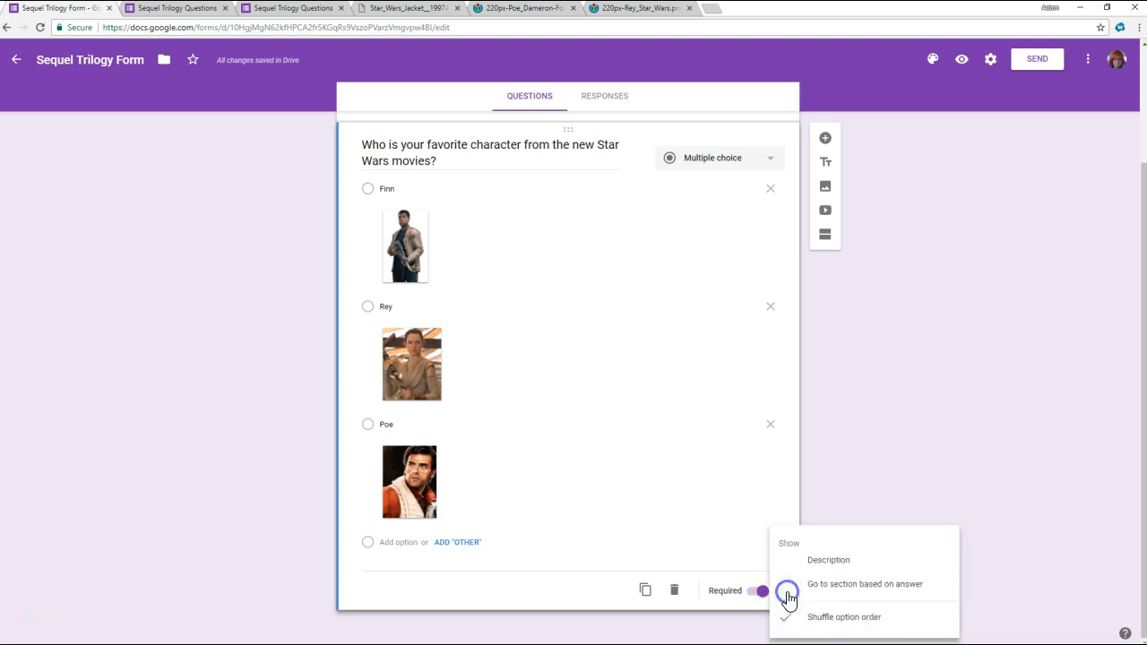
pyautogui.click(828, 561)
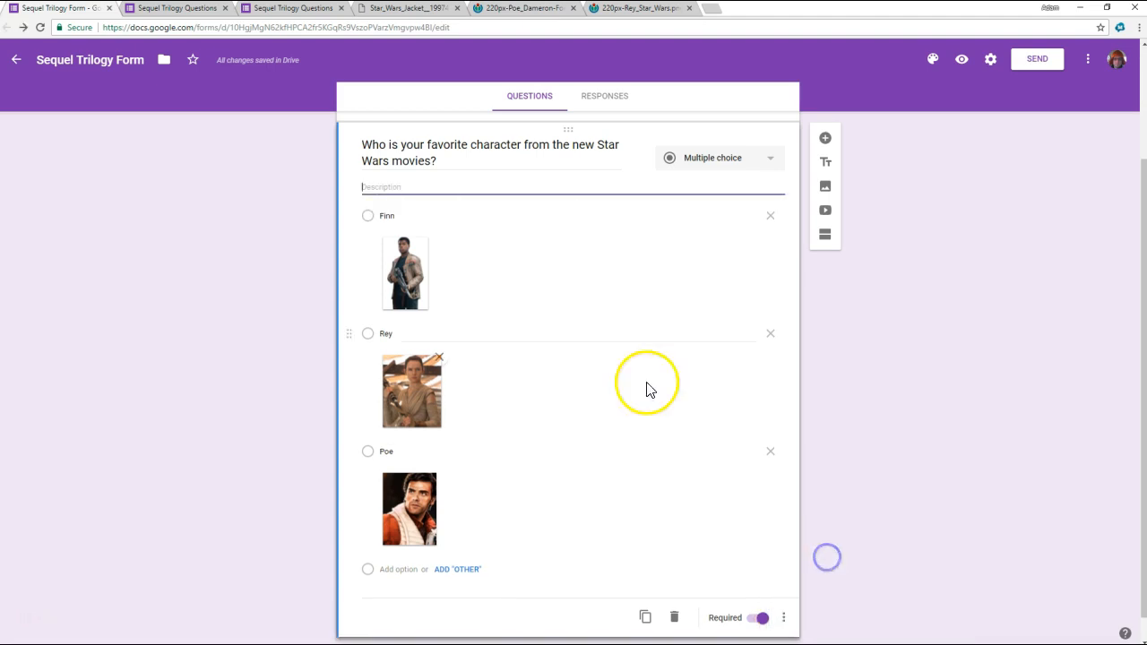
# - Enter the question description "Lets skip characters who were in the original trilogy and the prequel trilogy and just focus on the NEW characters"
pyautogui.click(371, 186)
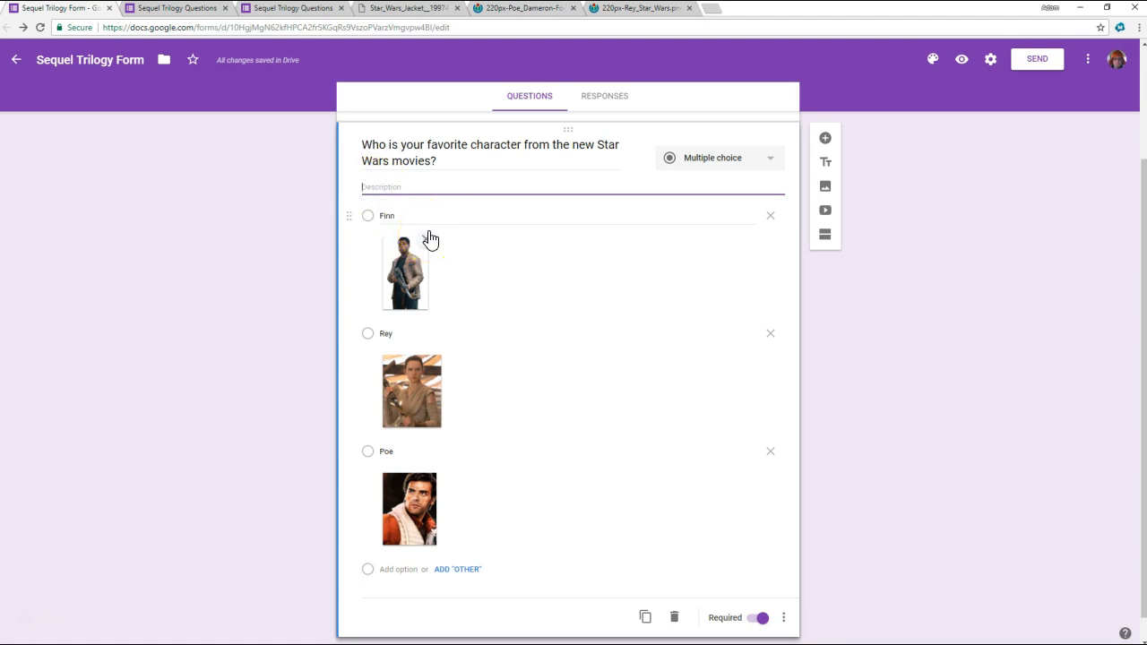
pyautogui.write('Lets skip chara')
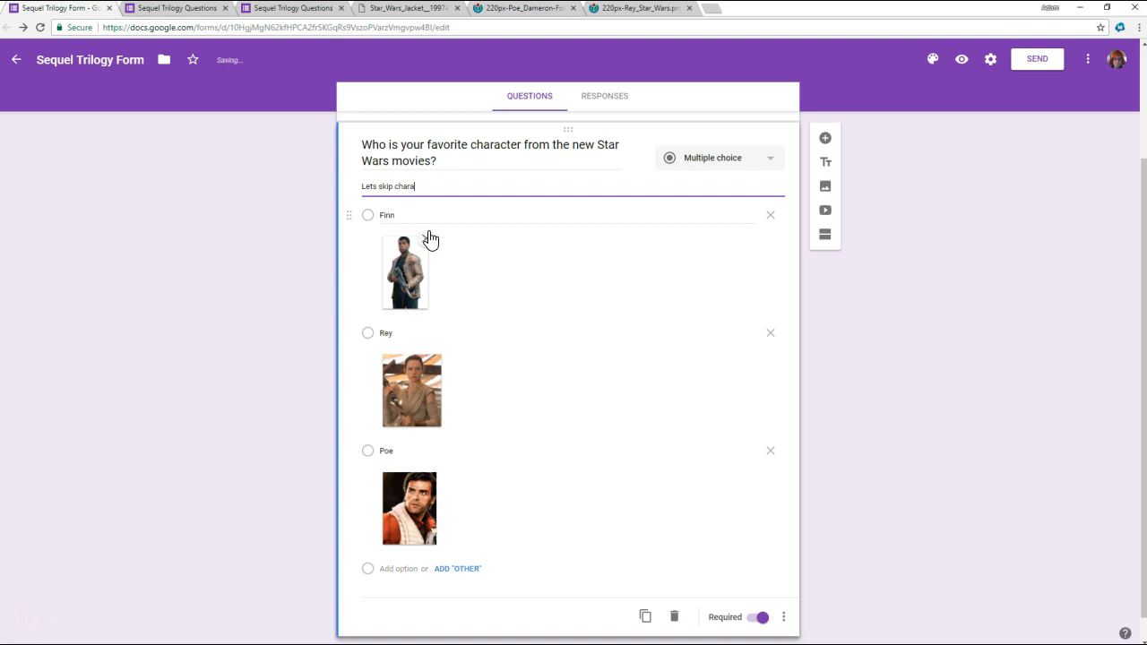
pyautogui.click(431, 239)
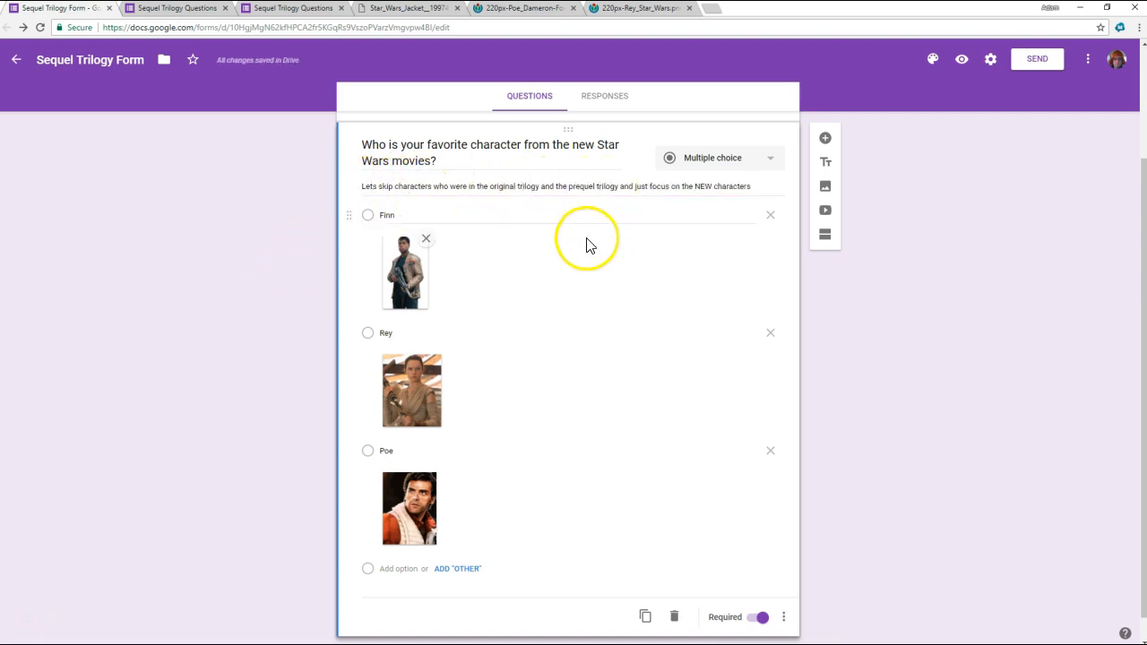
# - Preview the form and check how the description appears beneath the favorite-character question
pyautogui.click(963, 63)
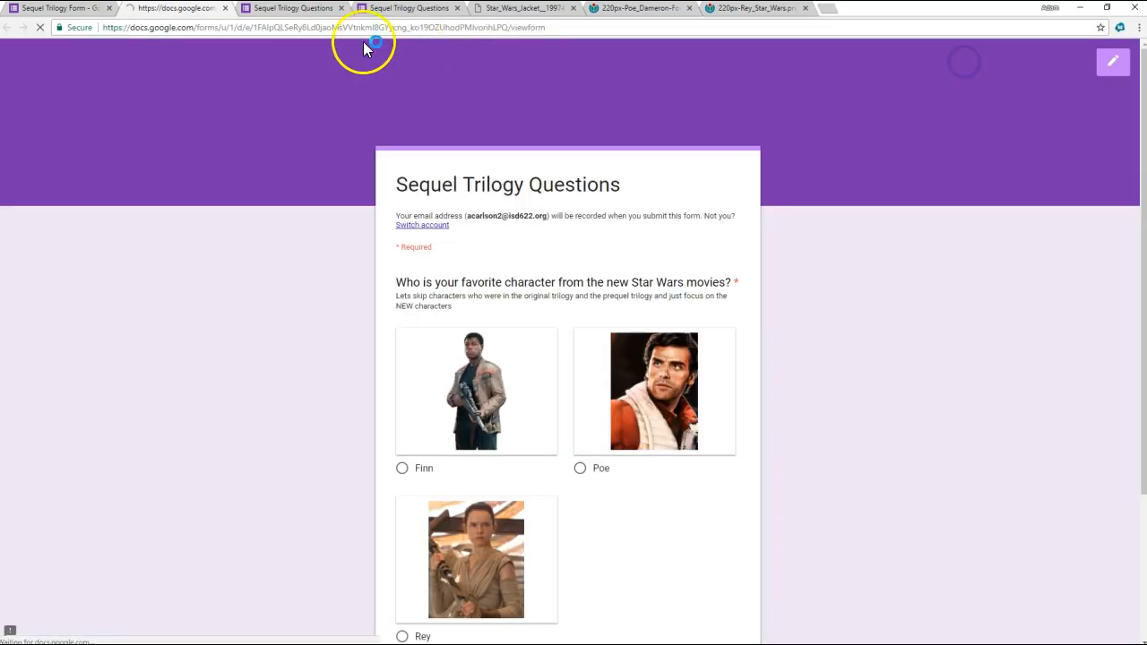
pyautogui.click(287, 9)
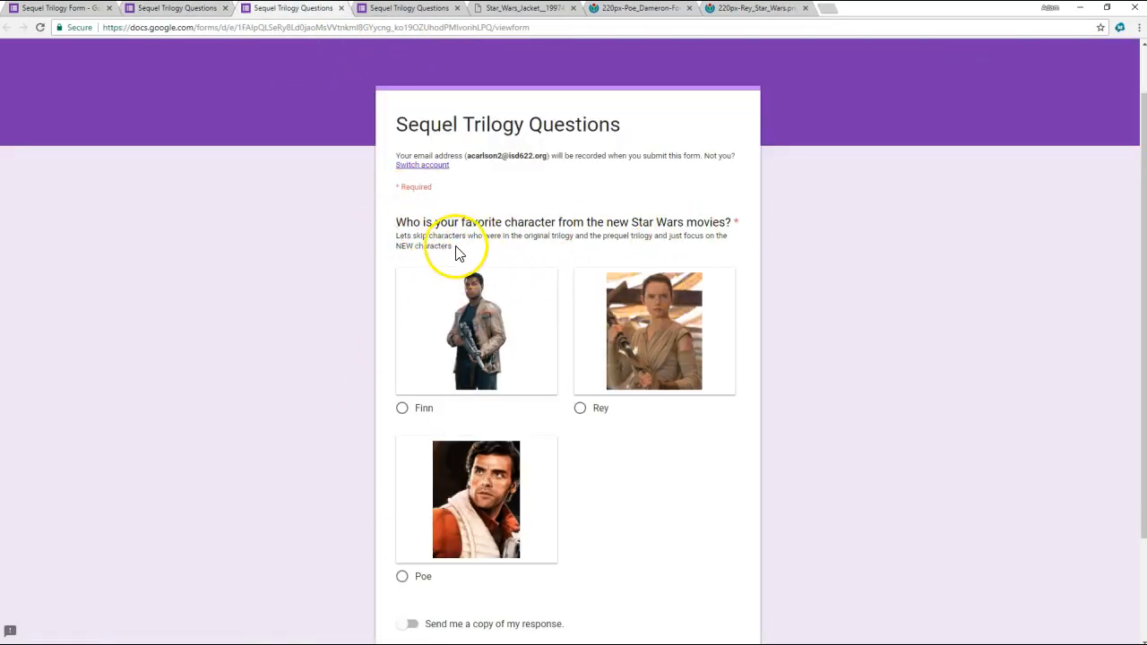
pyautogui.tripleClick(403, 238)
pyautogui.click(303, 256)
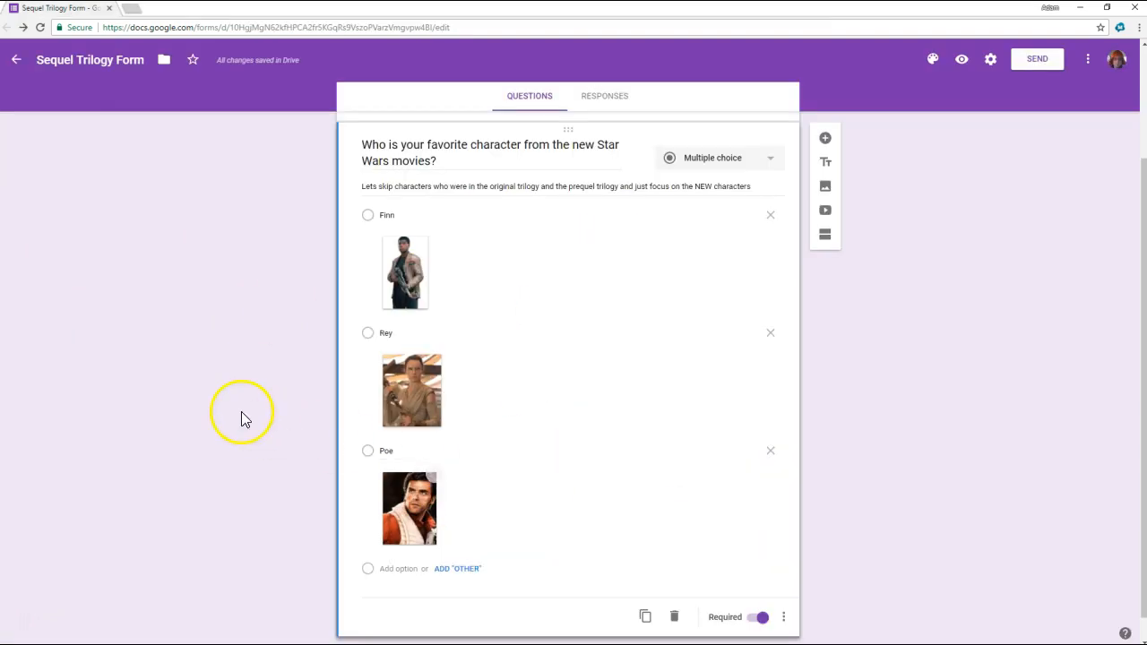
# - Add a multiple-choice question titled "What was the coolest part in The Last Jedi" below the favorite-character question
pyautogui.scroll(-1, 229, 405)
pyautogui.click(831, 128)
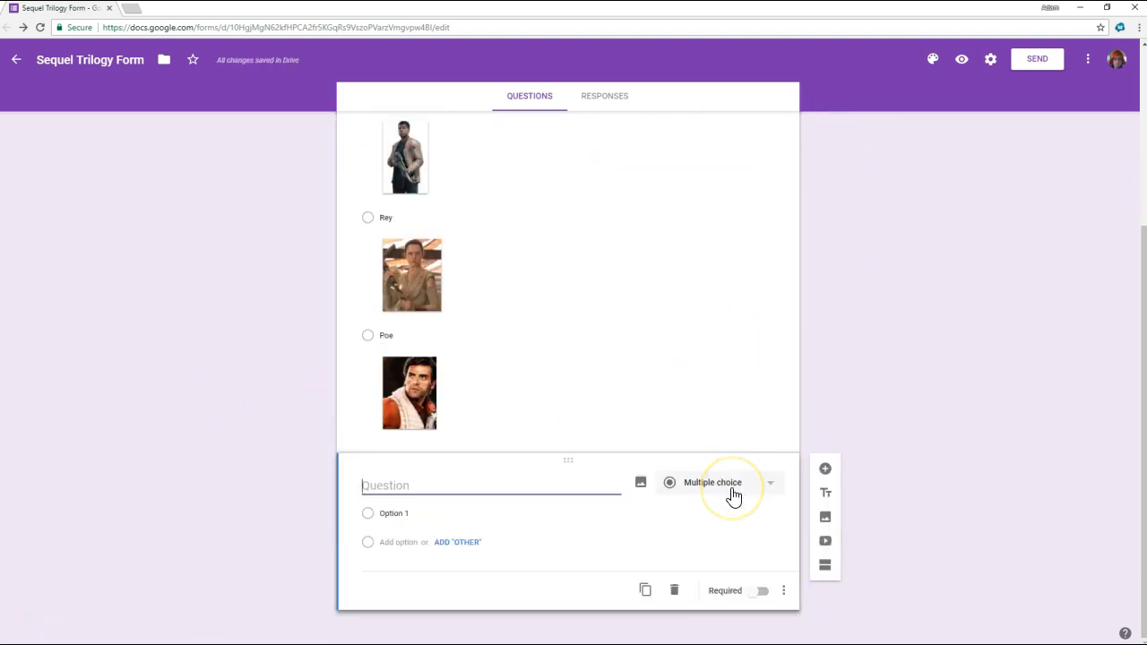
pyautogui.click(481, 483)
pyautogui.write('What was the coo')
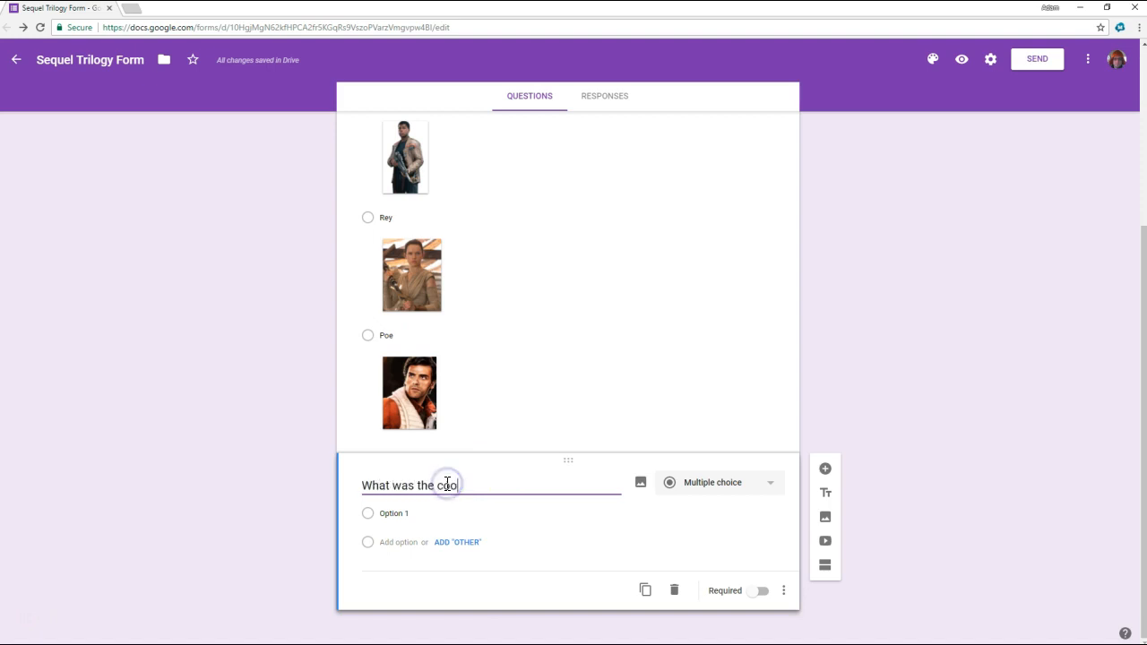
pyautogui.write('lest part in The Last Jedi')
pyautogui.click(286, 448)
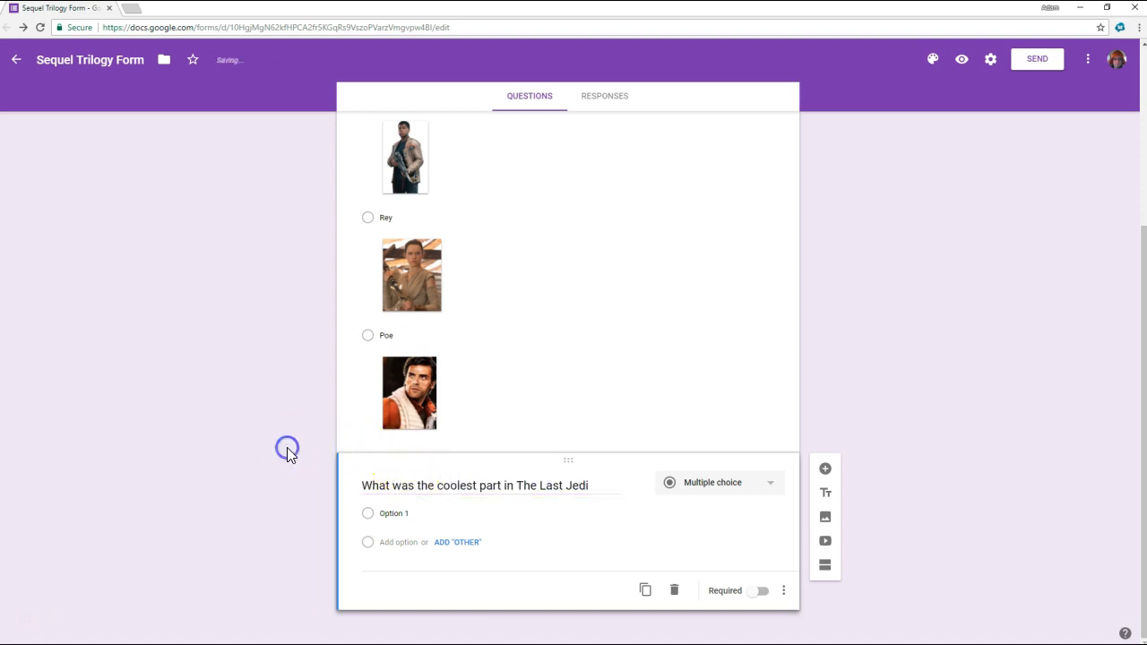
# - Name the first option "The Rey & Kylo Ren Fight in the Throne Room. THAT WAS SO WICKED" and make the question required
pyautogui.click(408, 513)
pyautogui.write('The Rey & Kylo Ren Fight in the Throne Room. THAT WAS SO WICKED')
pyautogui.click(785, 593)
pyautogui.click(761, 593)
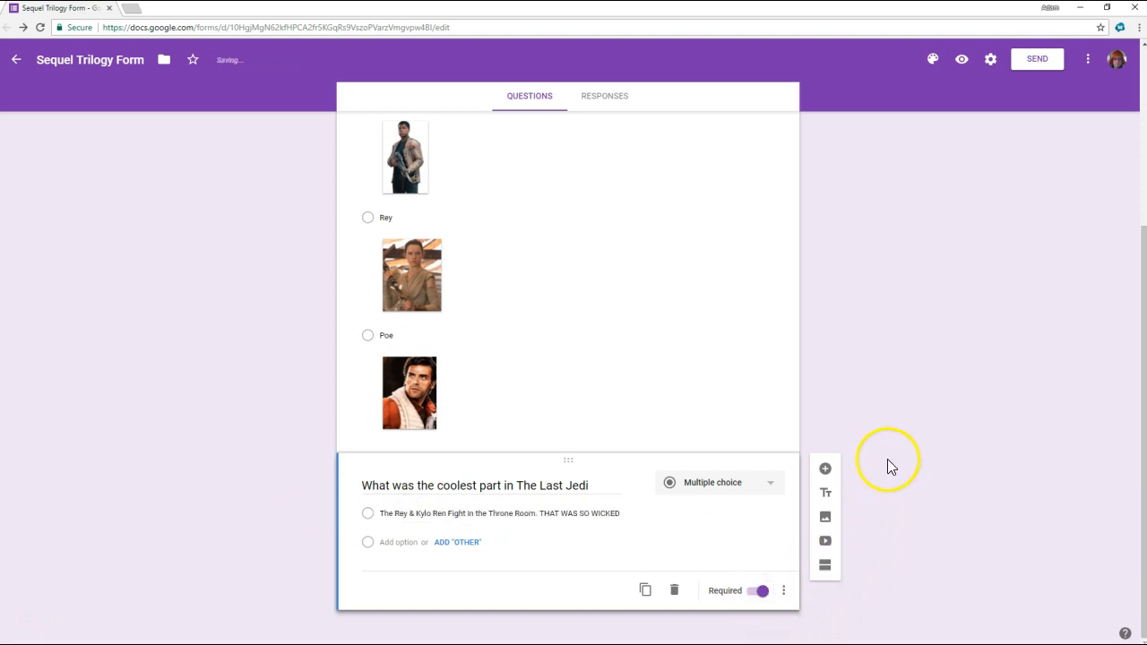
# - Preview the form, trying Poe as favorite character and the throne room fight as the answer to the Last Jedi question
pyautogui.click(961, 61)
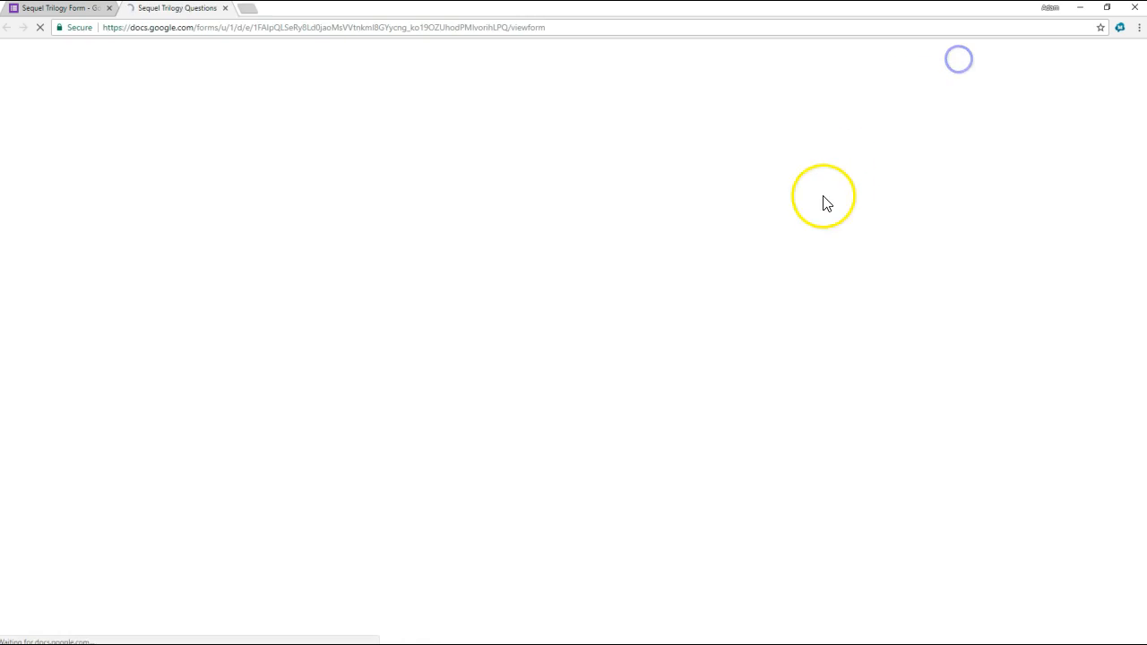
pyautogui.scroll(-3, 756, 342)
pyautogui.scroll(2, 648, 215)
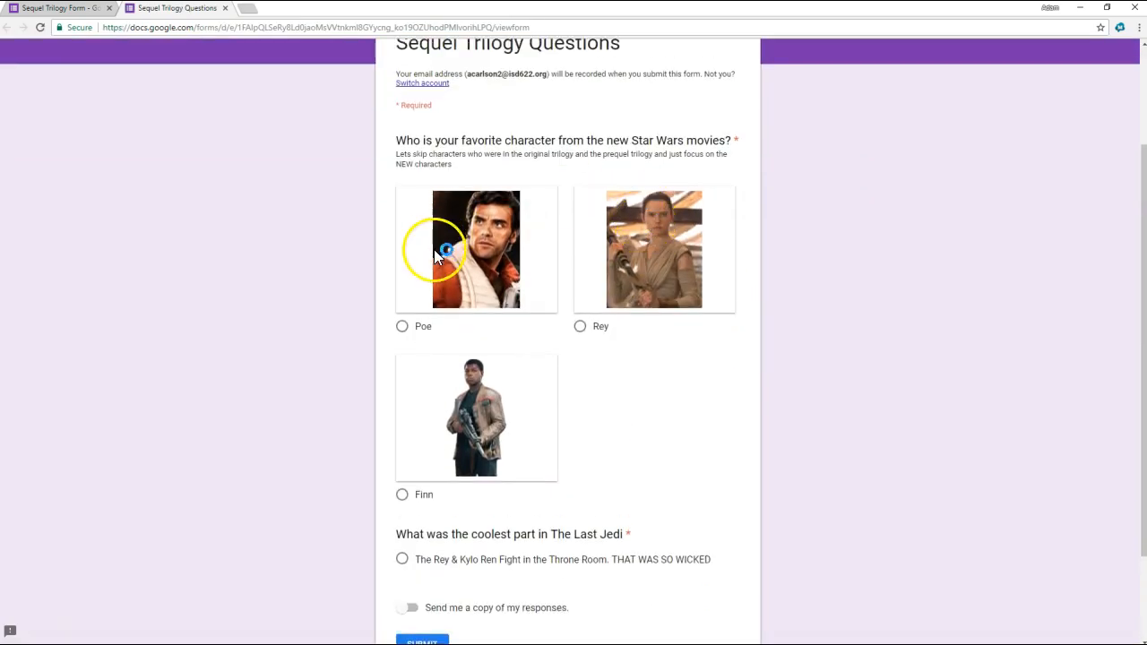
pyautogui.click(457, 258)
pyautogui.scroll(-3, 527, 450)
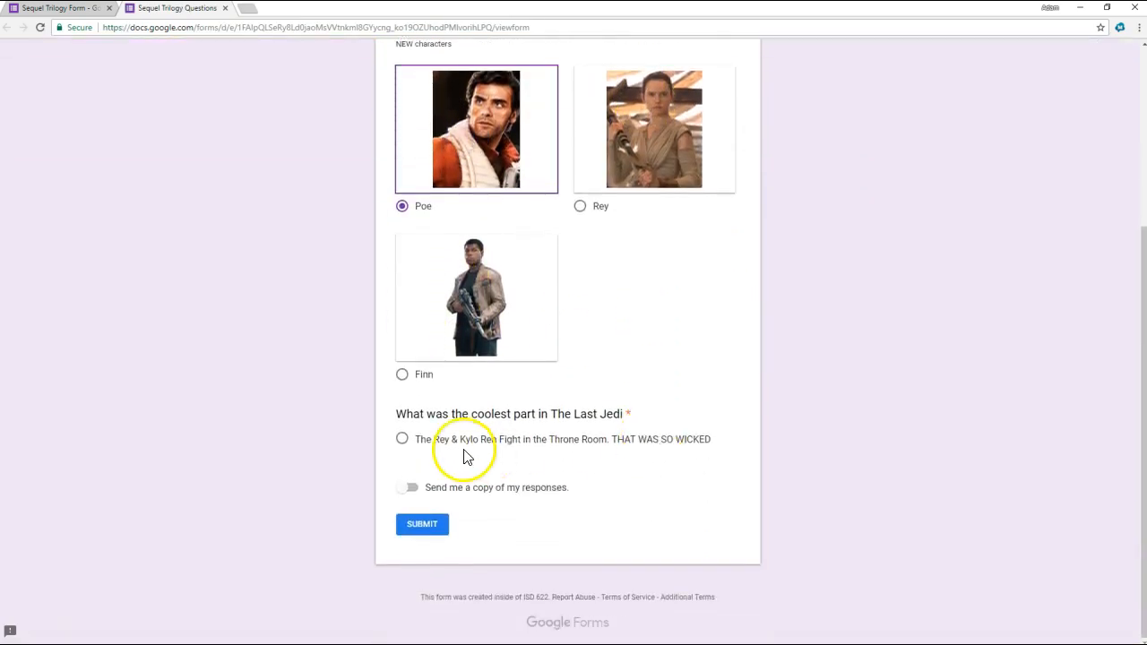
pyautogui.click(462, 440)
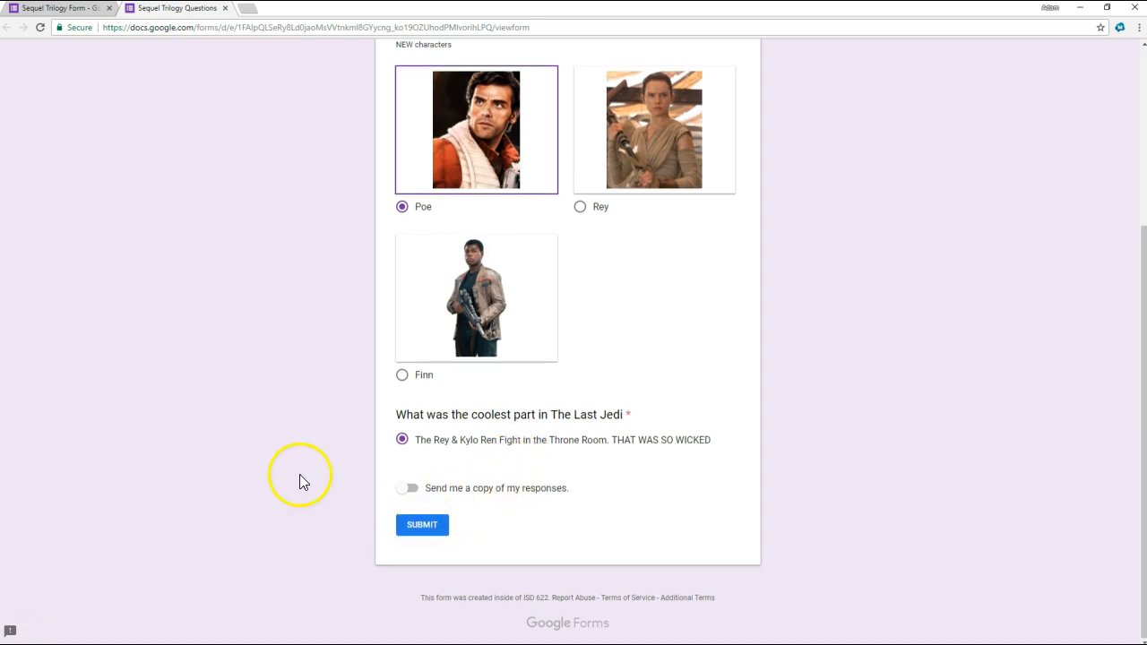
pyautogui.moveTo(413, 439); pyautogui.dragTo(654, 446)
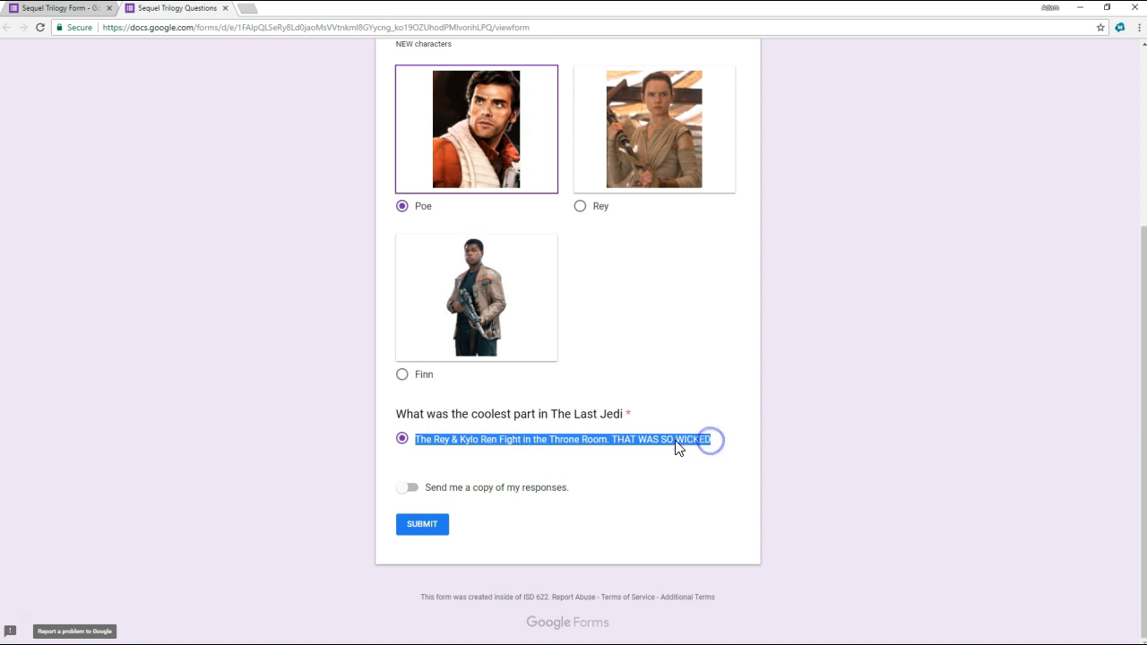